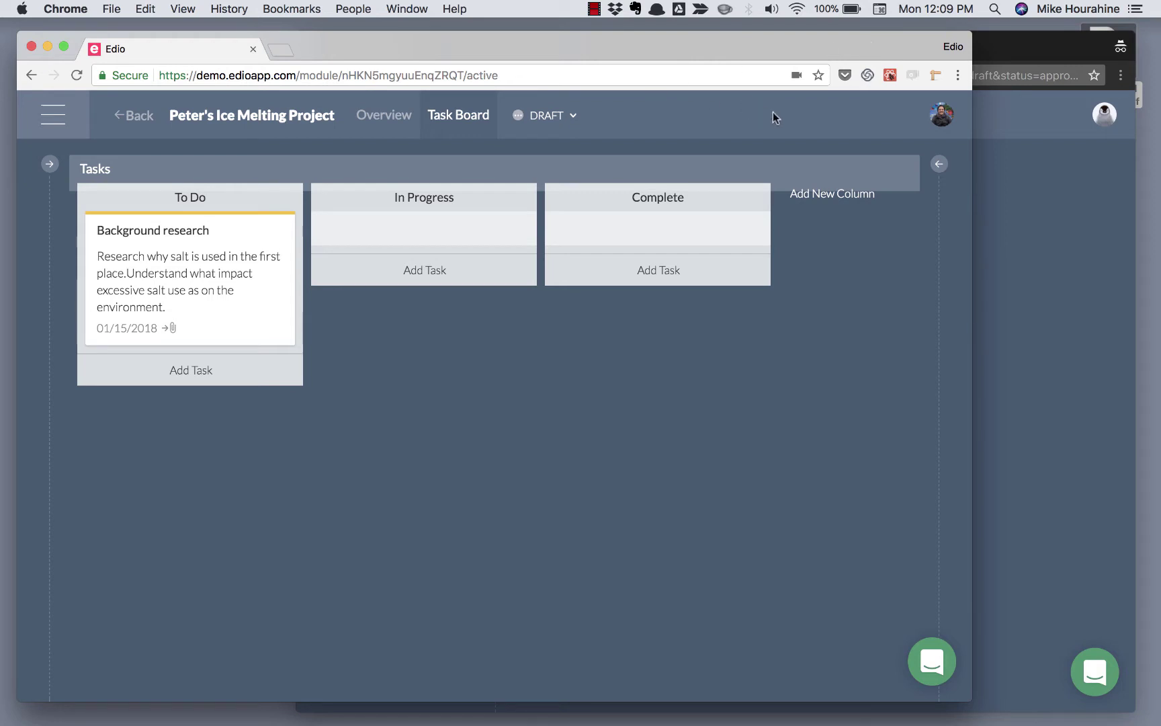
Bring the student's dashboard window in front of the advisor's window and reposition both windows.
mouse_move(541, 42)
left_mouse_down()
mouse_move(593, 44)
mouse_move(539, 38)
left_mouse_up()
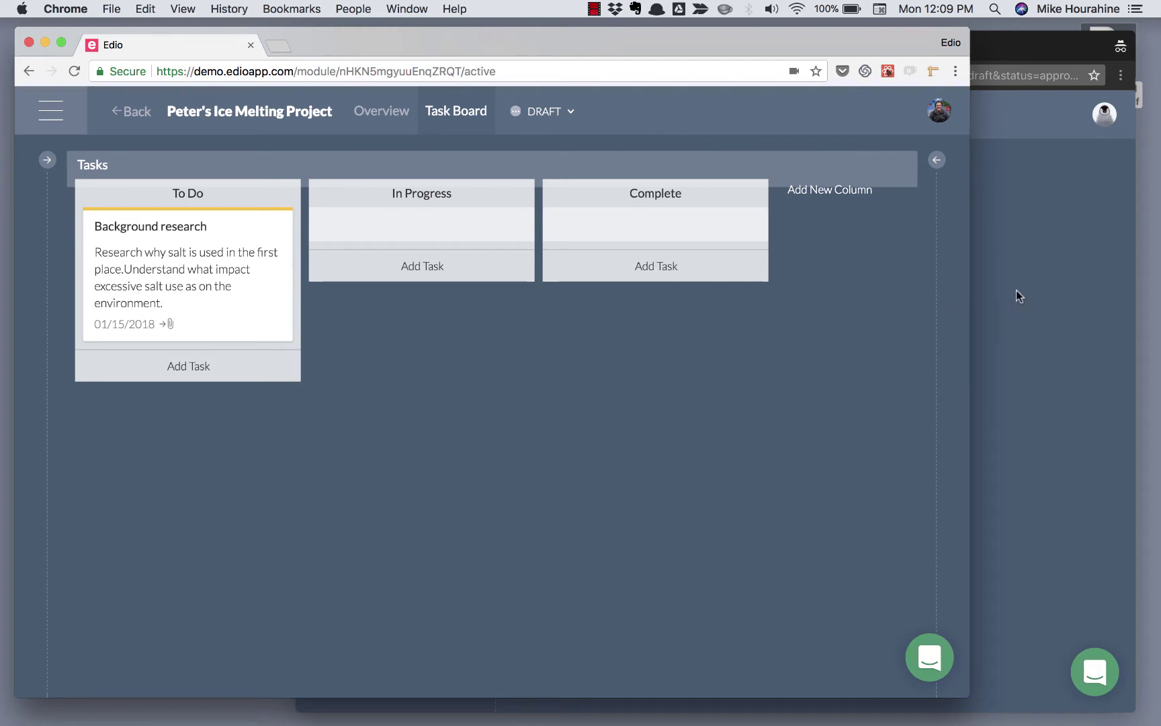
left_click(1033, 281)
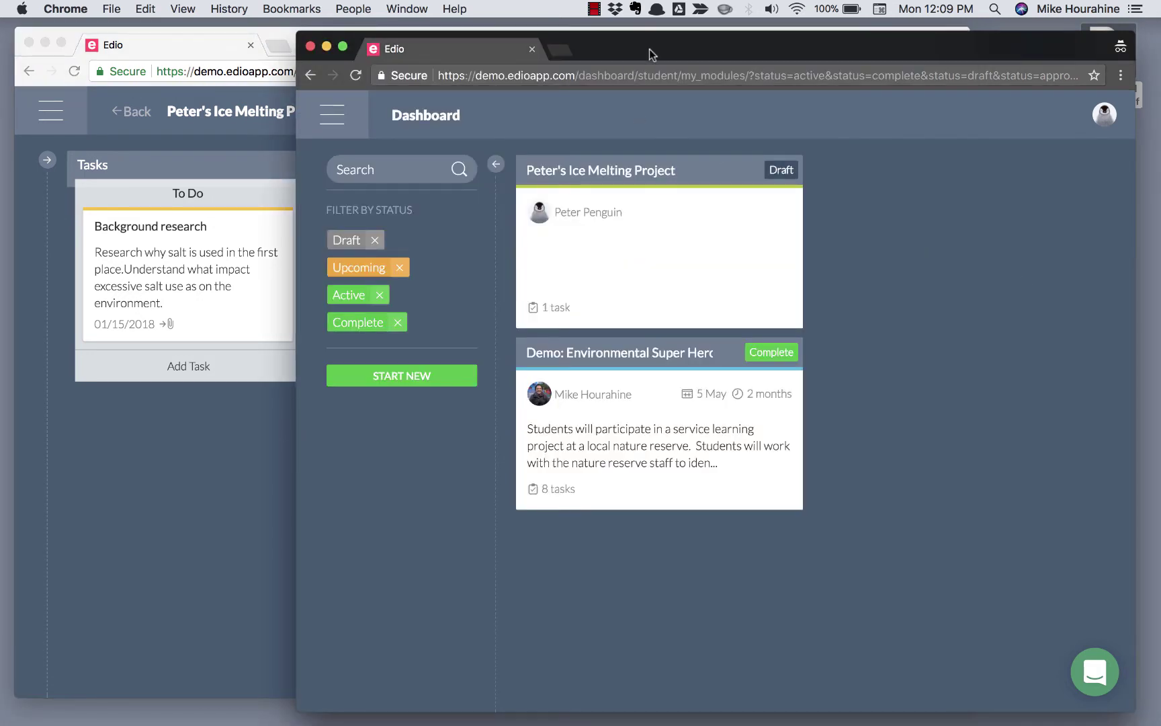
left_click_drag(650, 54, 662, 51)
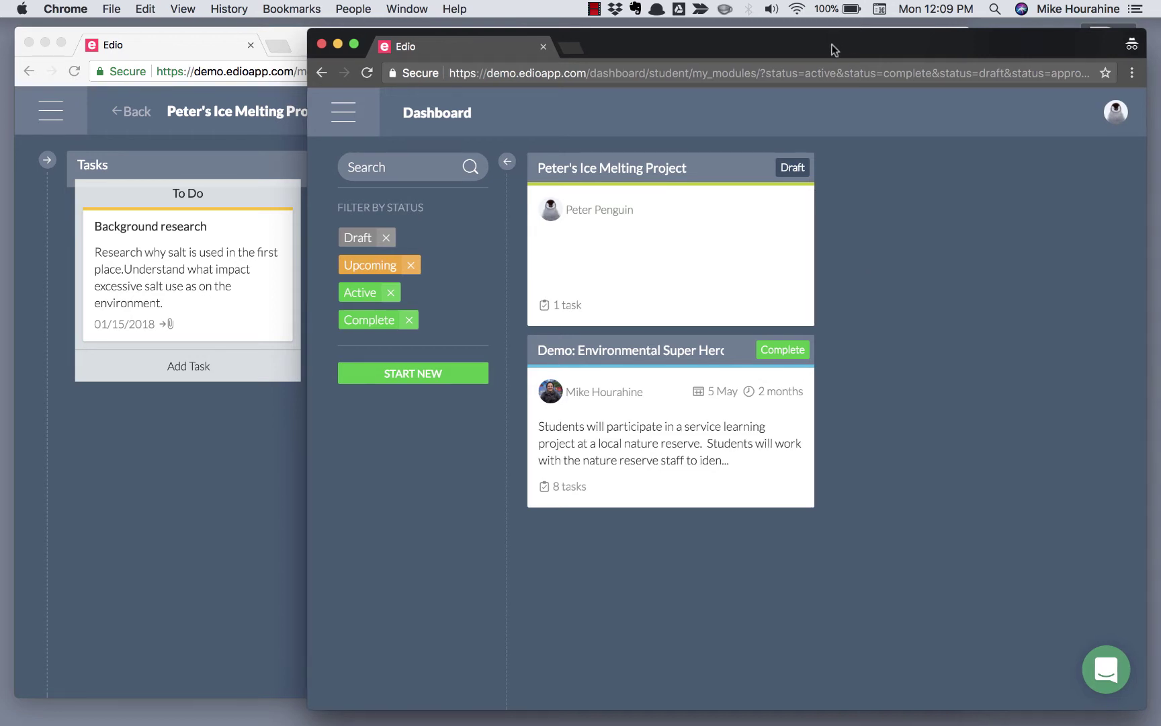
left_click_drag(833, 45, 815, 38)
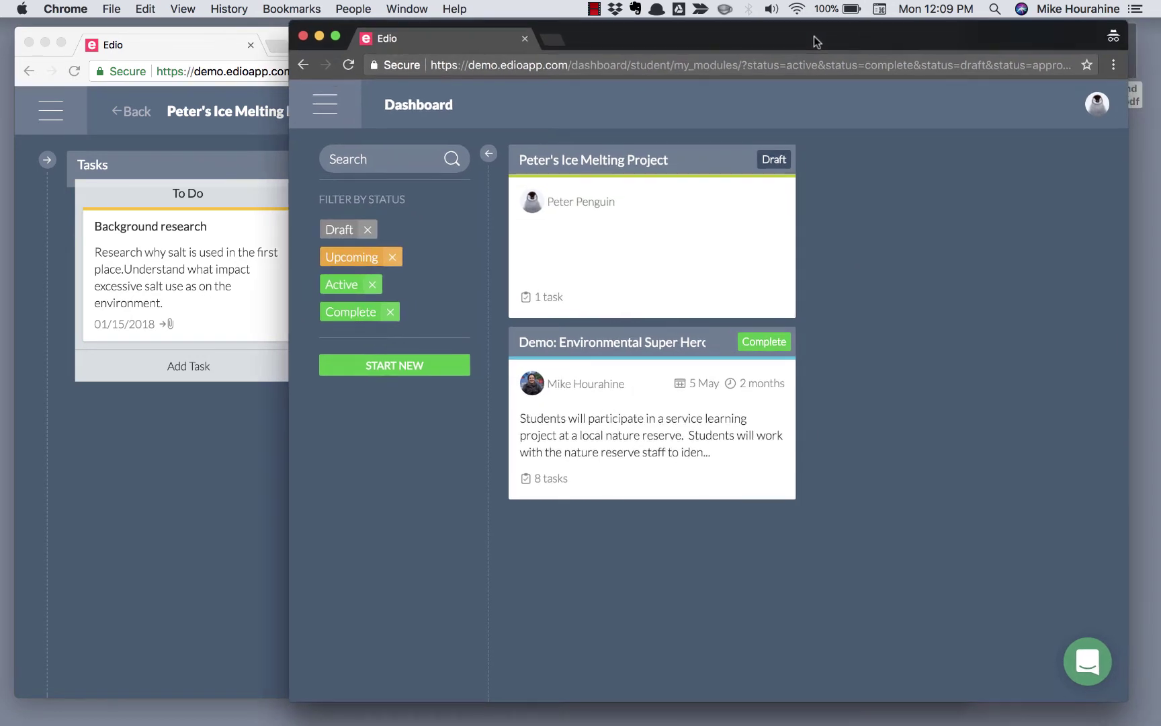
Open the ice melting project from the student's dashboard and go to its task board.
left_click(601, 161)
scroll(630, 430, "down", 15)
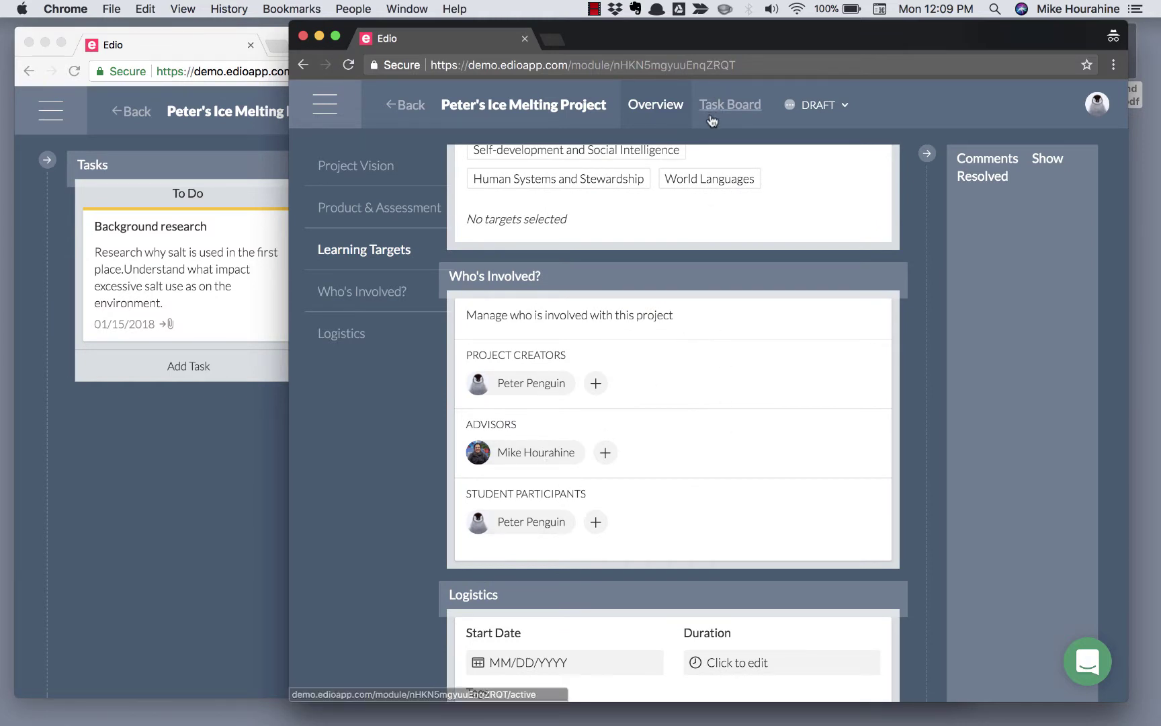
left_click(729, 107)
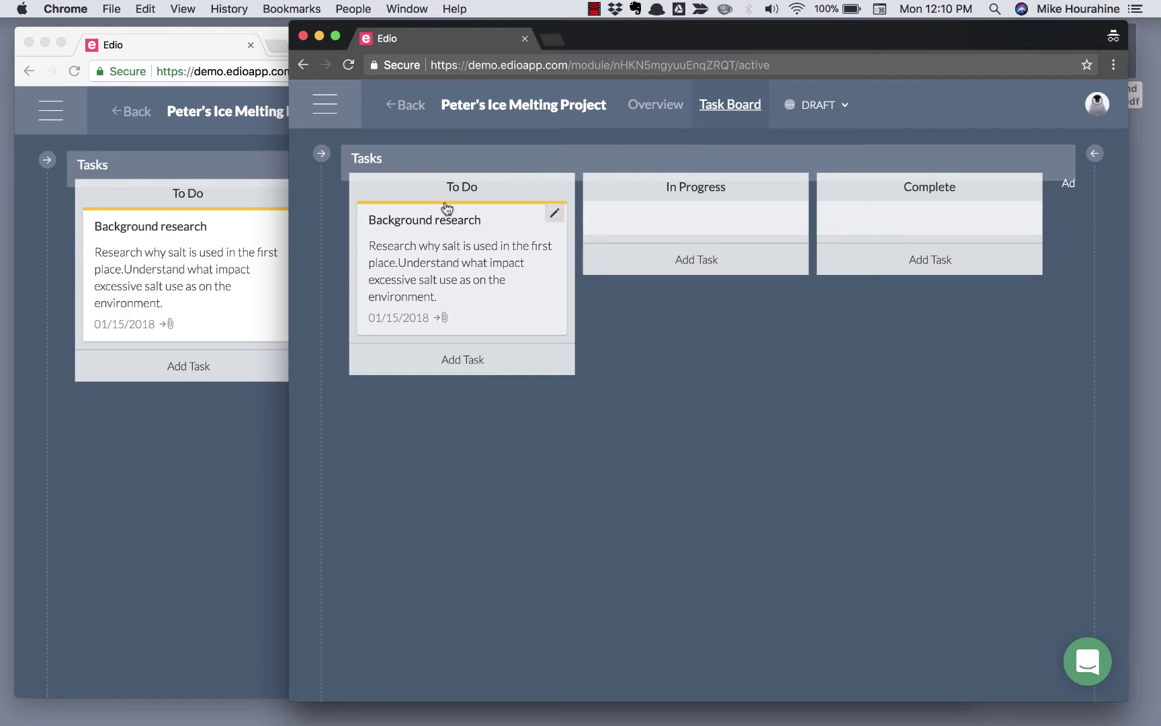
Open the Background research task and turn its evidence requirement off and back on.
left_click(450, 266)
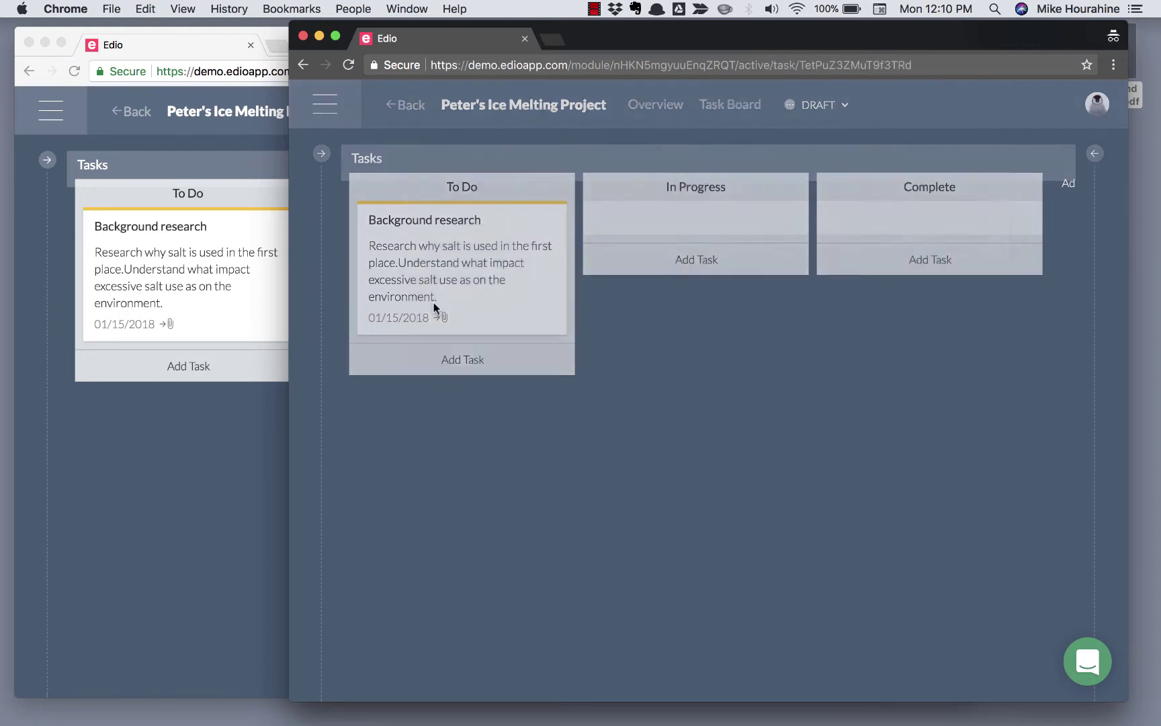
left_click(523, 422)
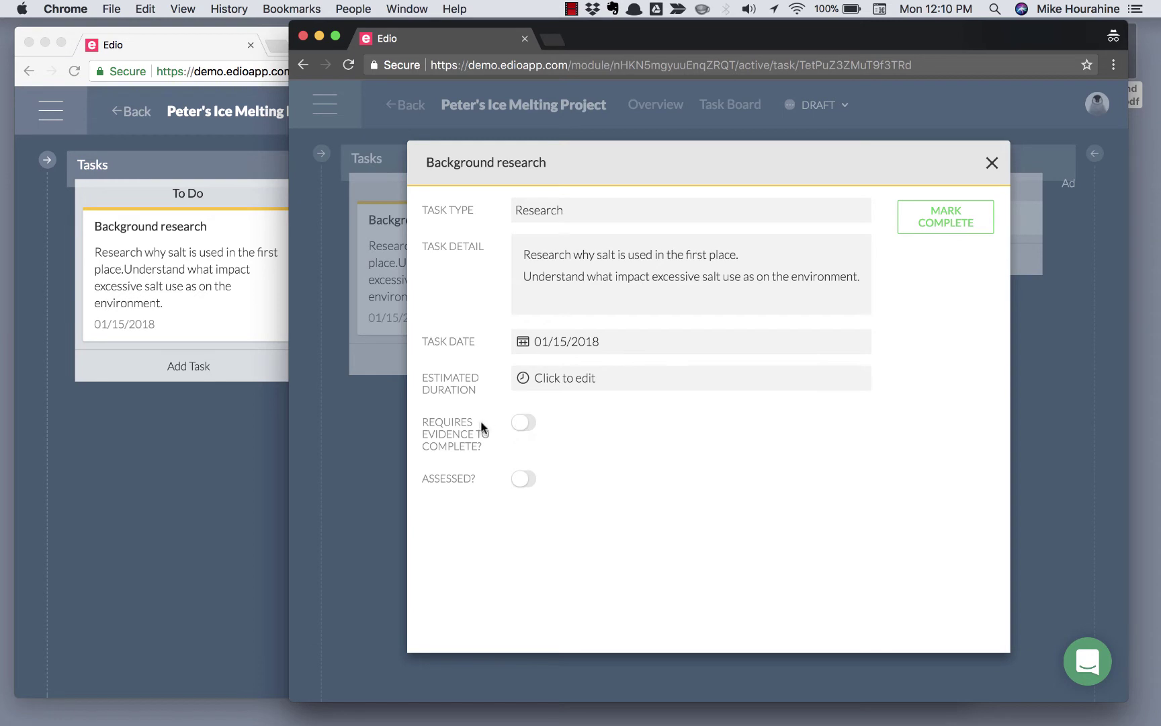
left_click(523, 423)
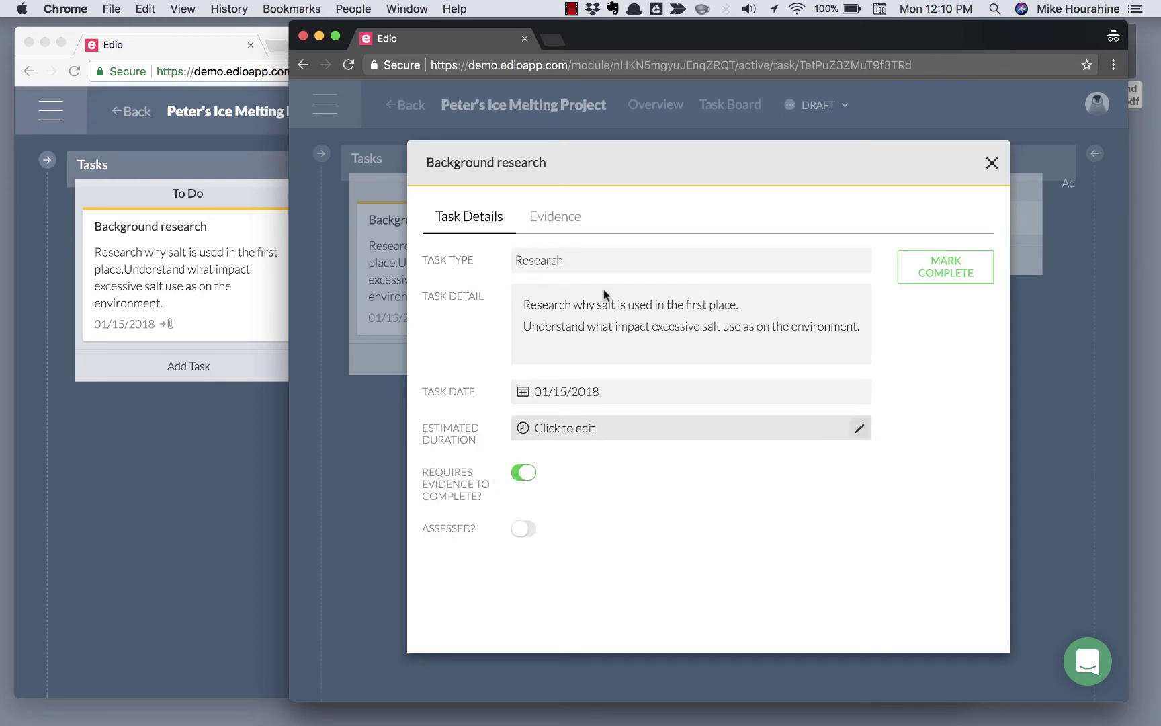
Look at the task's evidence submission form, return to the task details and close the task.
left_click(563, 224)
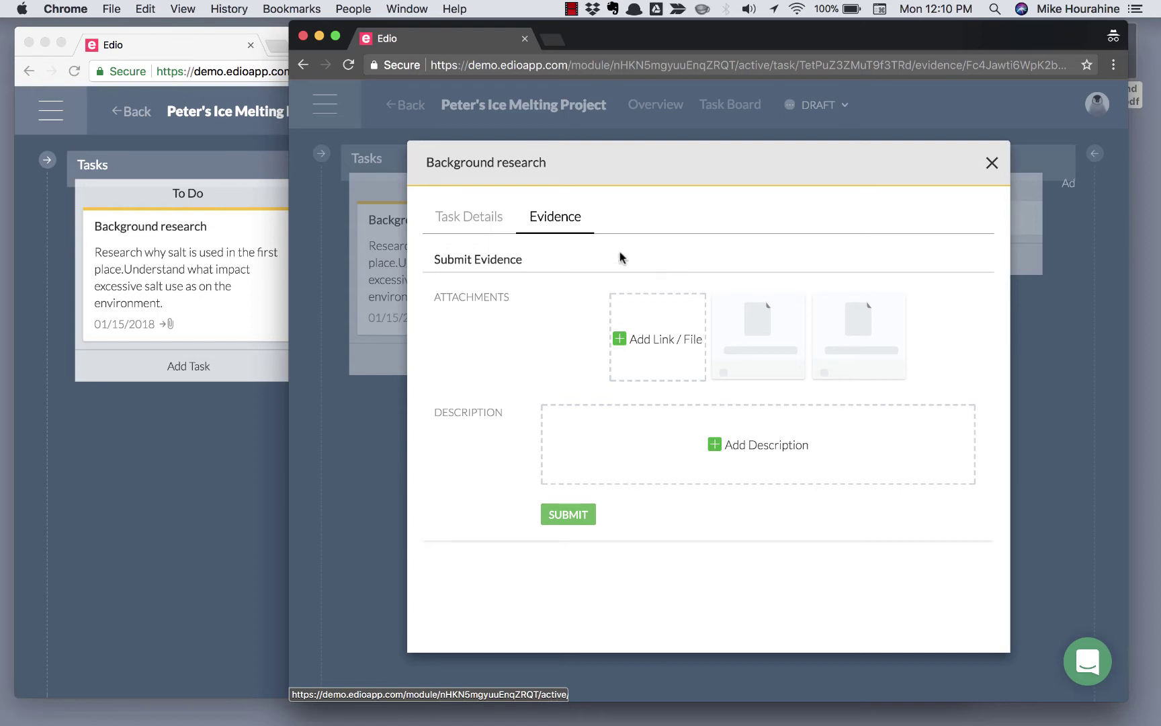
left_click(475, 222)
left_click(992, 164)
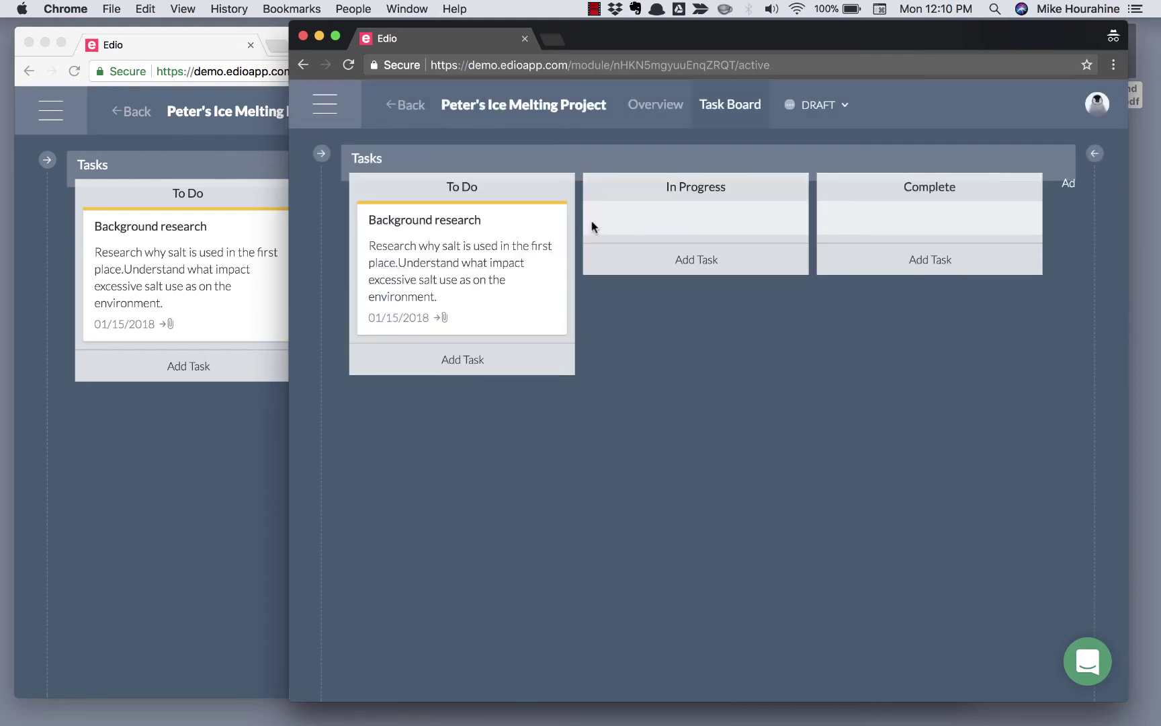
Reopen the Background research task and attach Background research.pdf from the desktop as its evidence file.
left_click(445, 259)
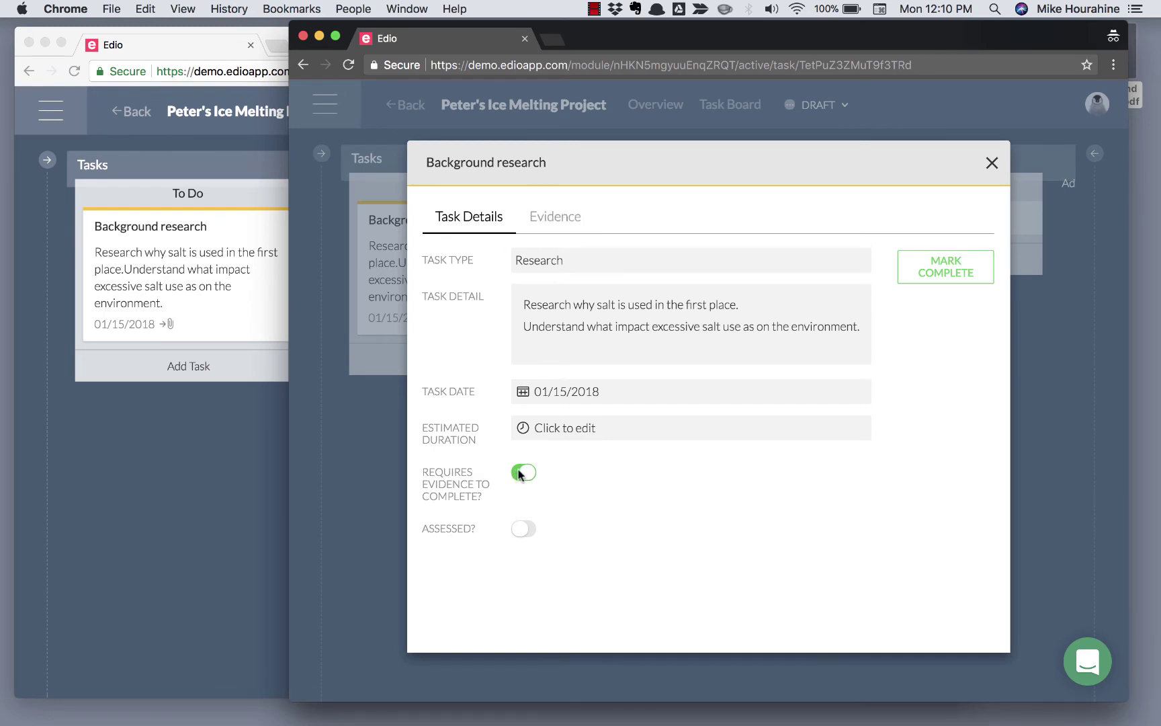
left_click(557, 222)
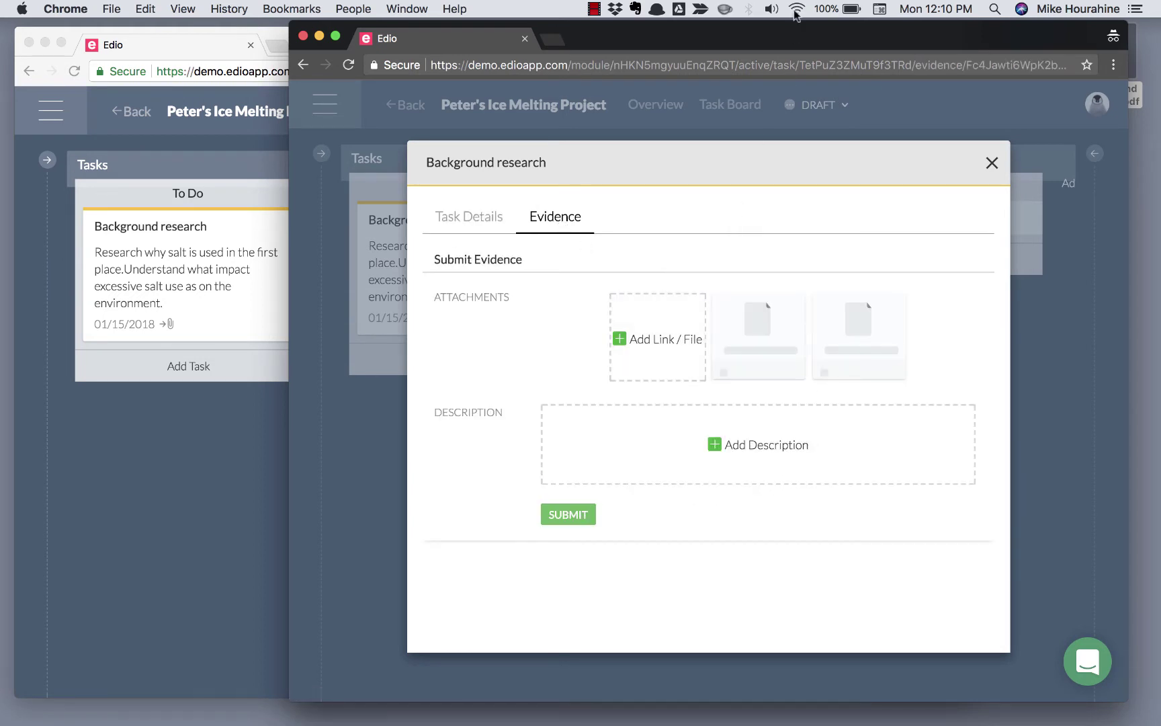
left_click_drag(796, 43, 750, 41)
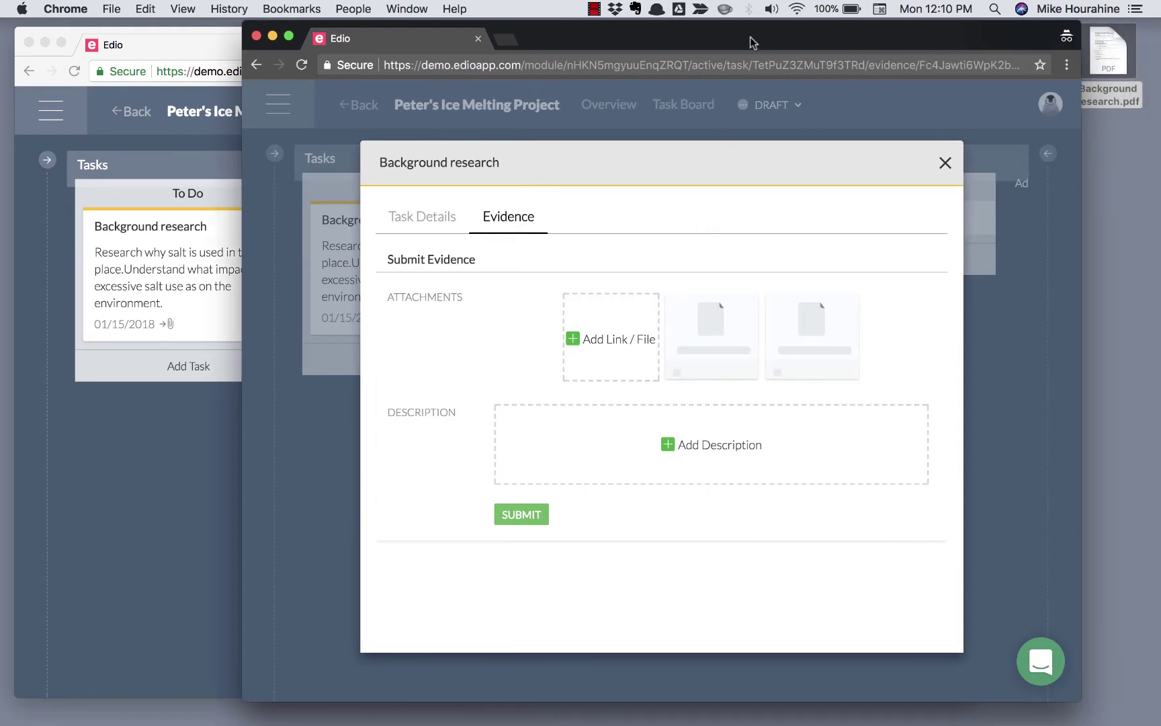
left_click(613, 338)
left_click(612, 361)
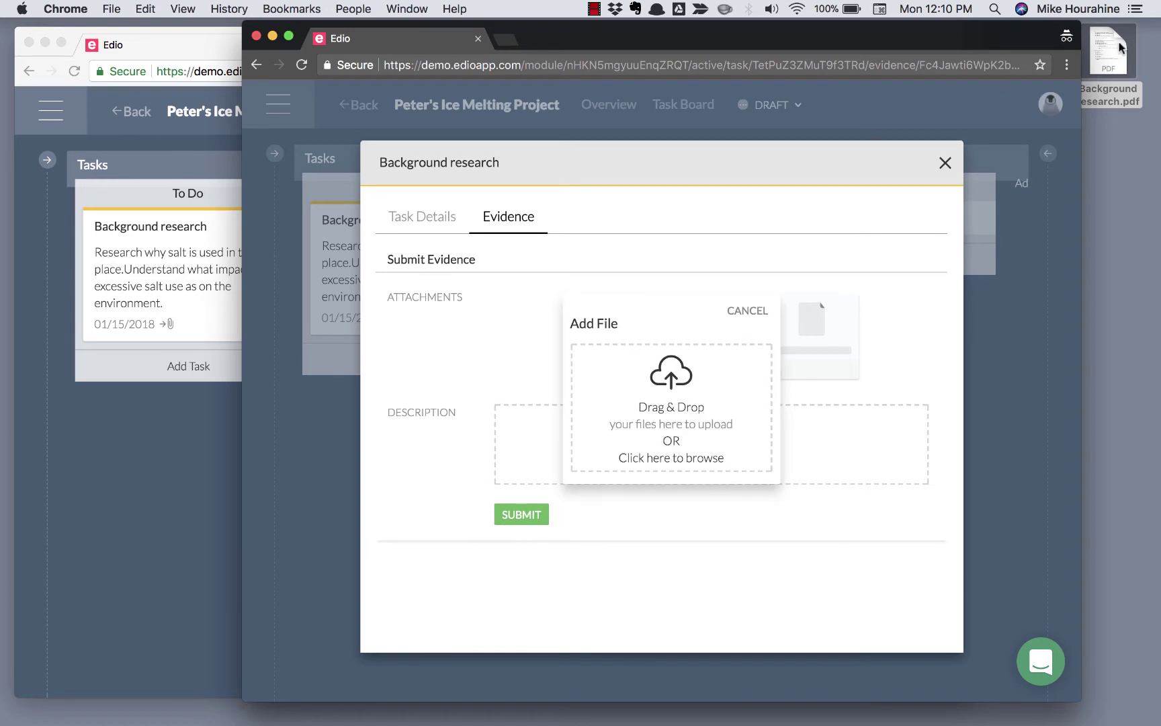
left_click_drag(1119, 47, 663, 388)
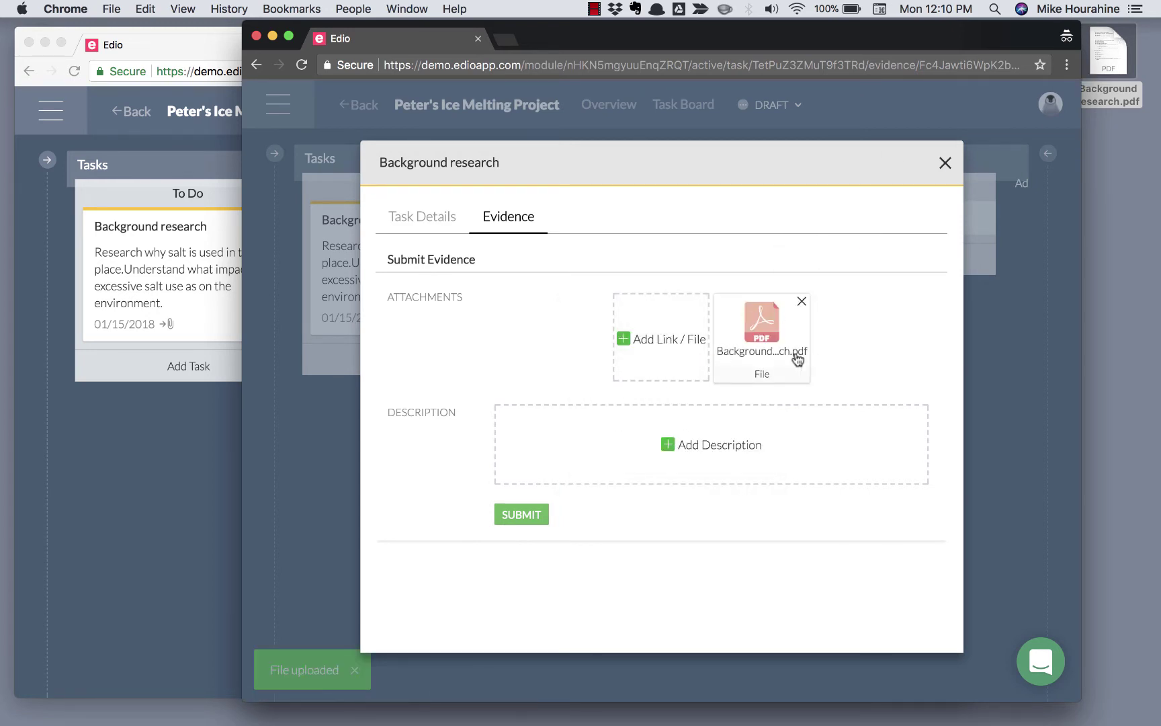
left_click(651, 345)
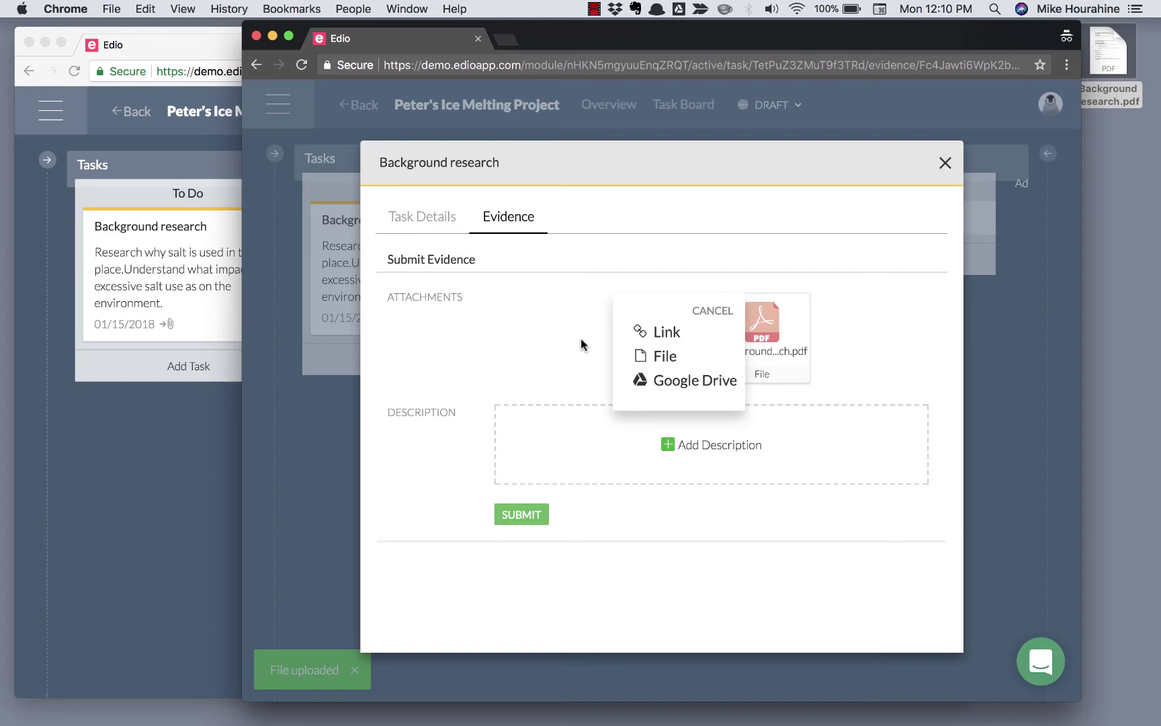
left_click(713, 311)
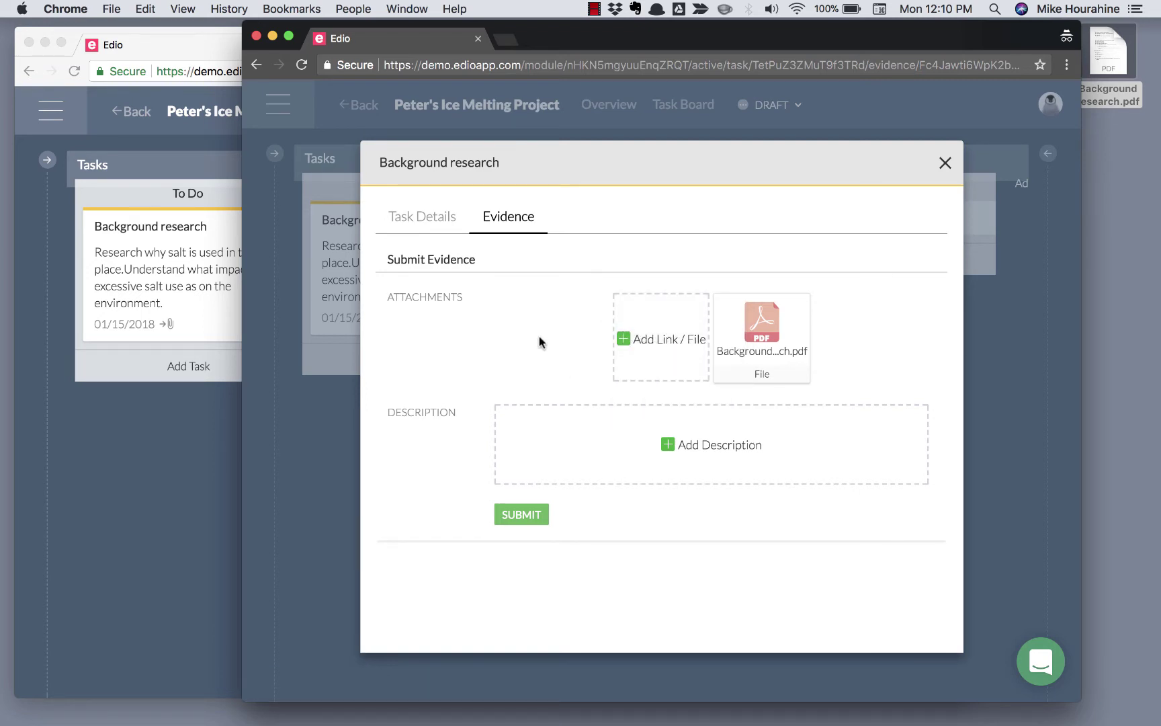
Add the evidence description "Please review the attached document." and submit the evidence.
left_click(717, 449)
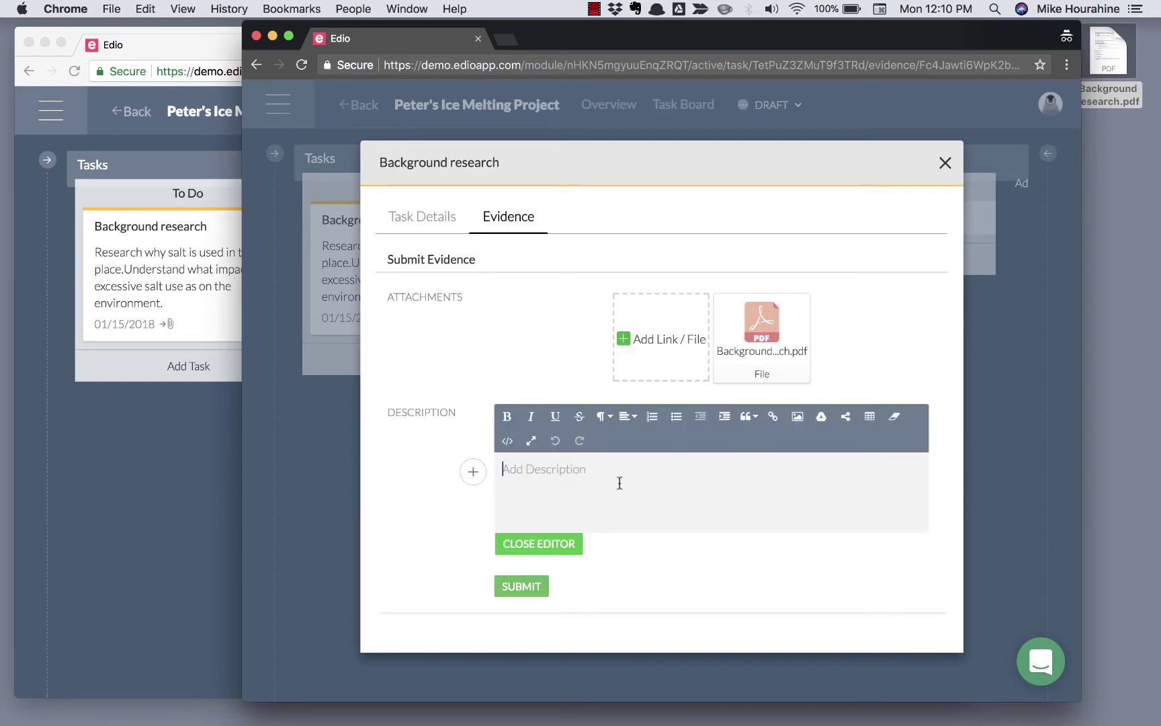
type("Please rev")
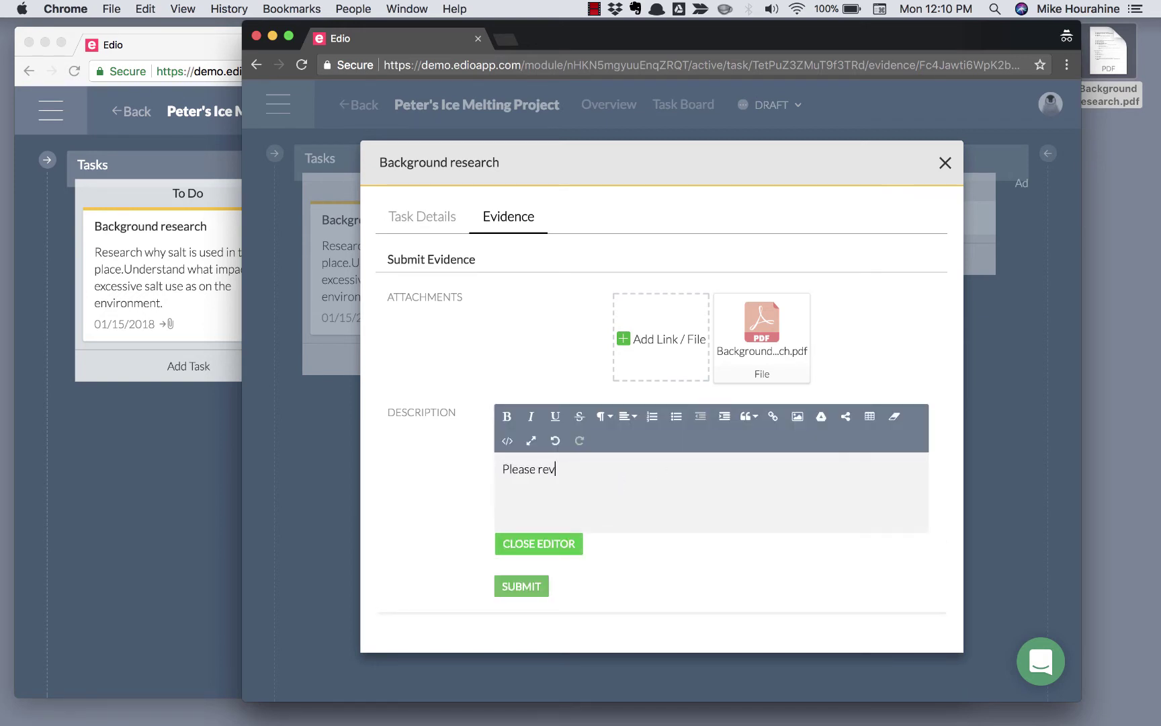
type("iew the attached document.")
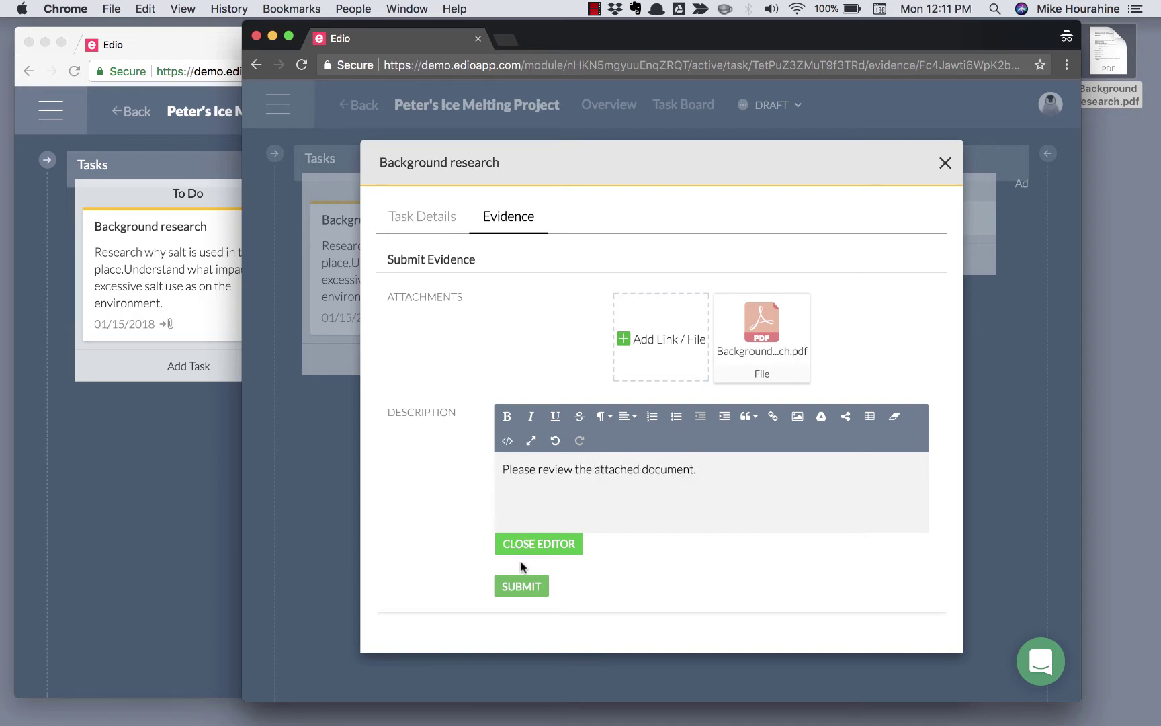
left_click(537, 548)
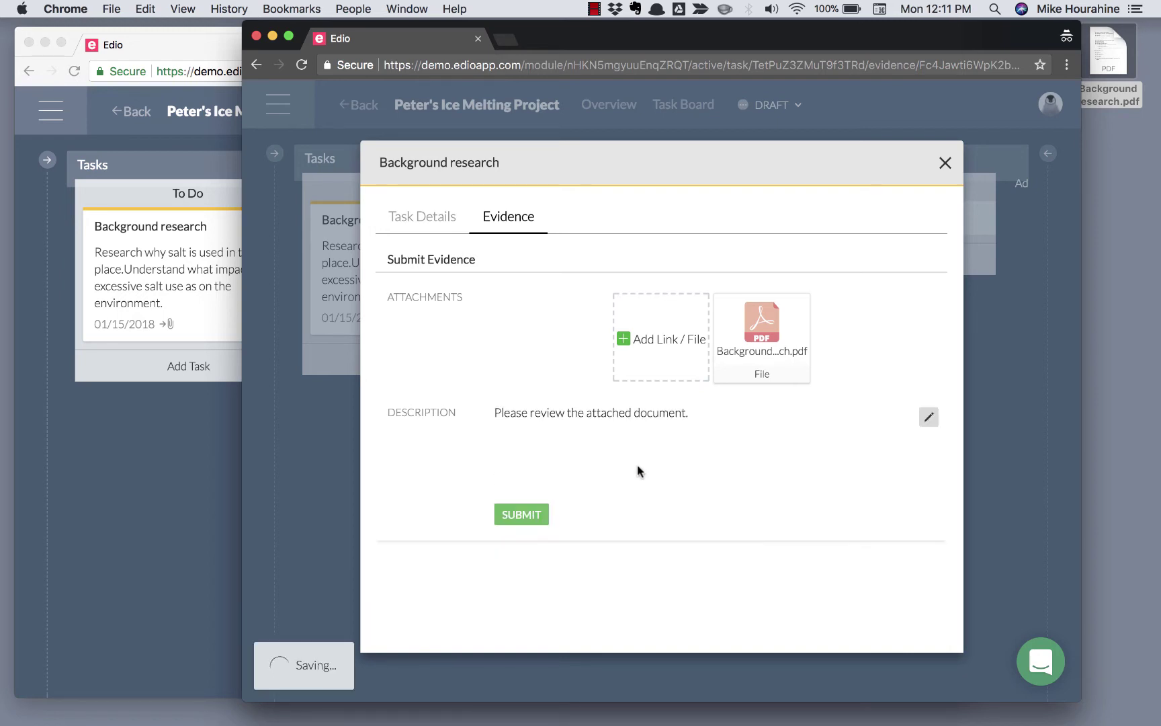
left_click(524, 515)
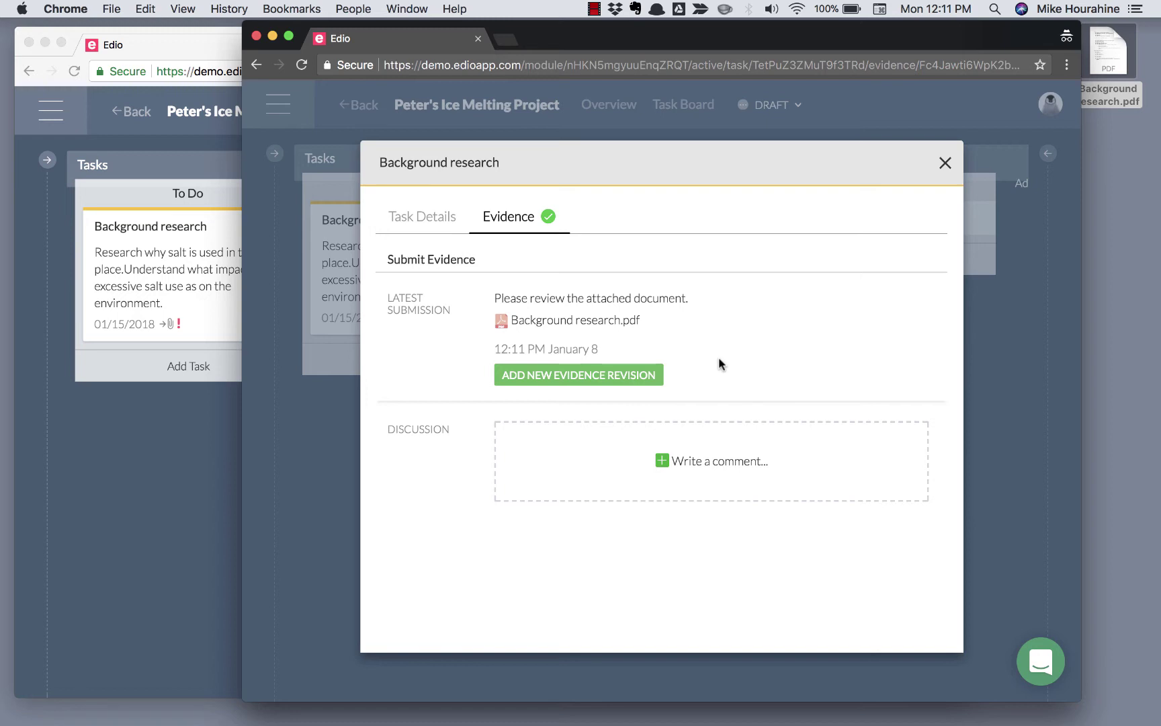
Switch to the advisor's window and open the evidence submitted for the Background research task.
left_click(178, 432)
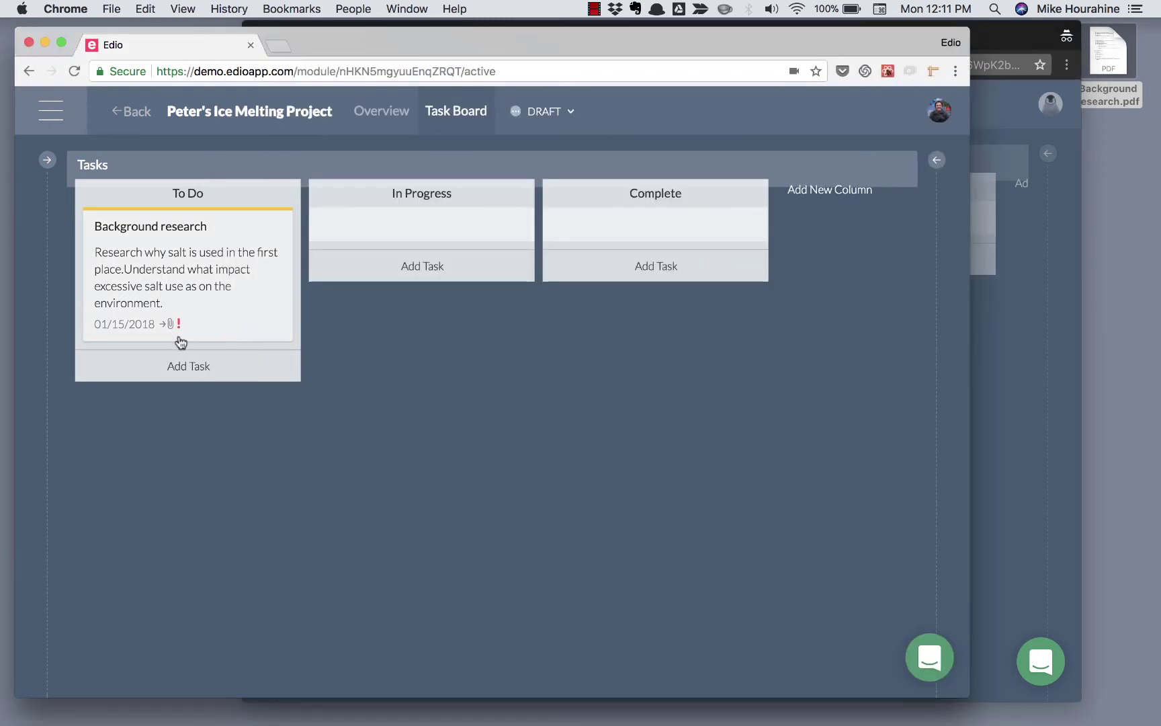
mouse_move(180, 336)
left_click(199, 272)
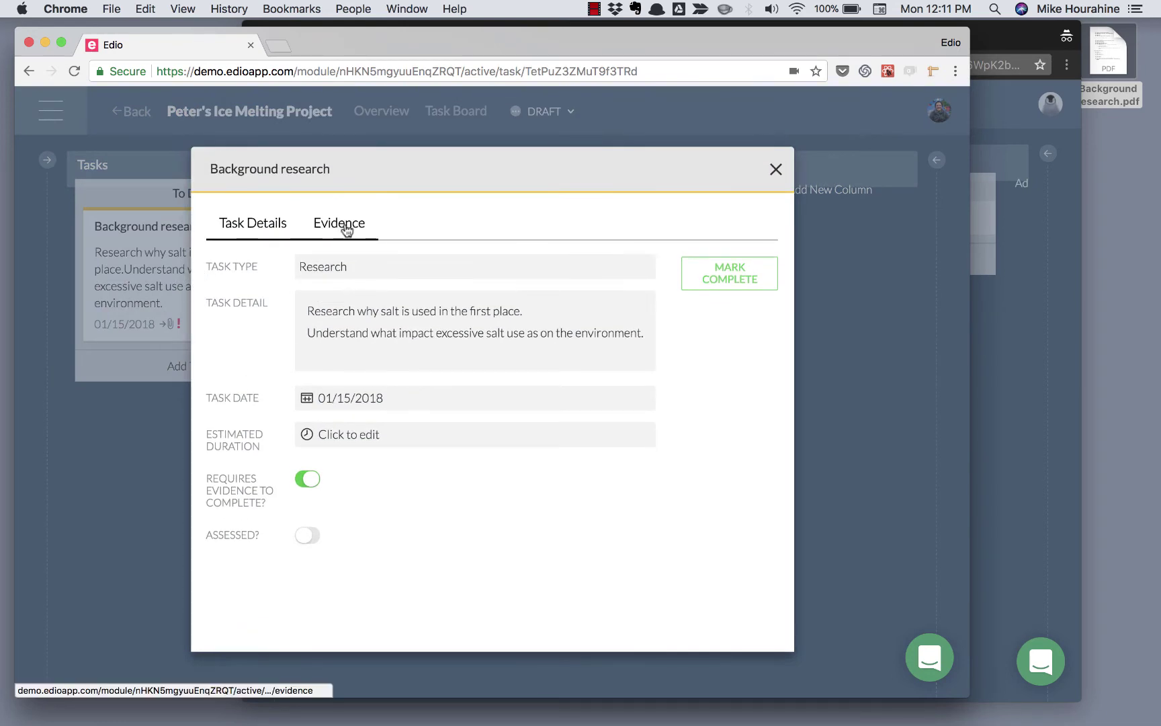
left_click(346, 231)
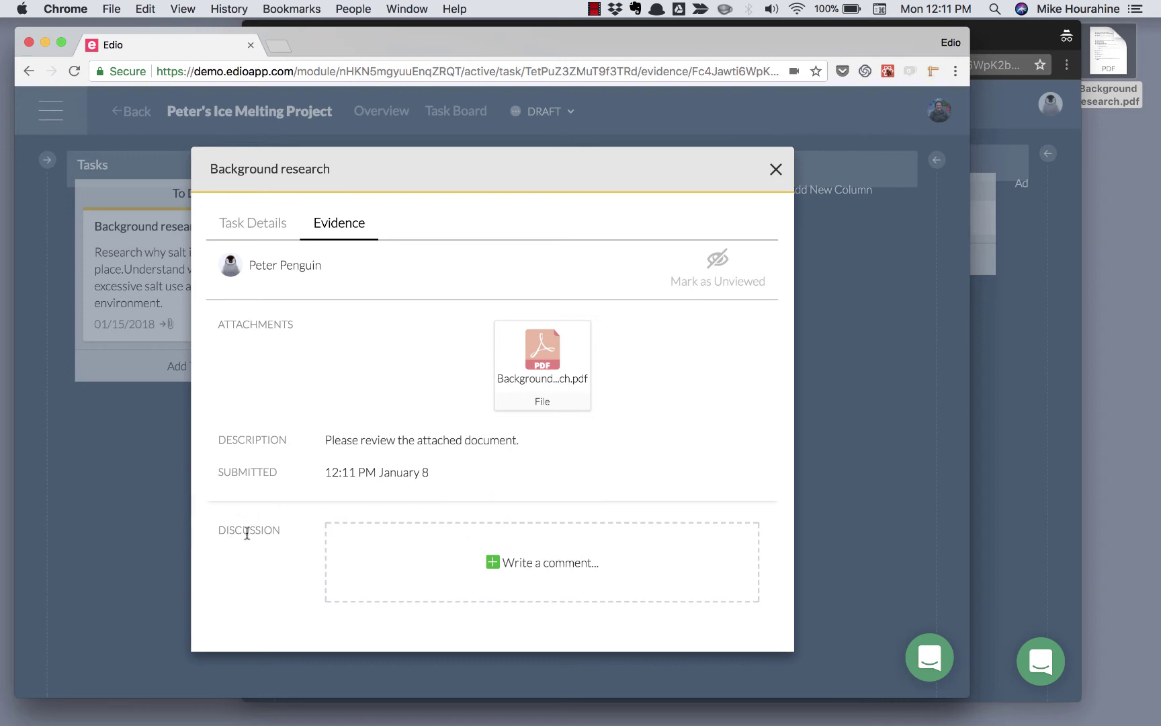
Post the comment "Please revise section B" in the evidence discussion as the advisor.
left_click(526, 564)
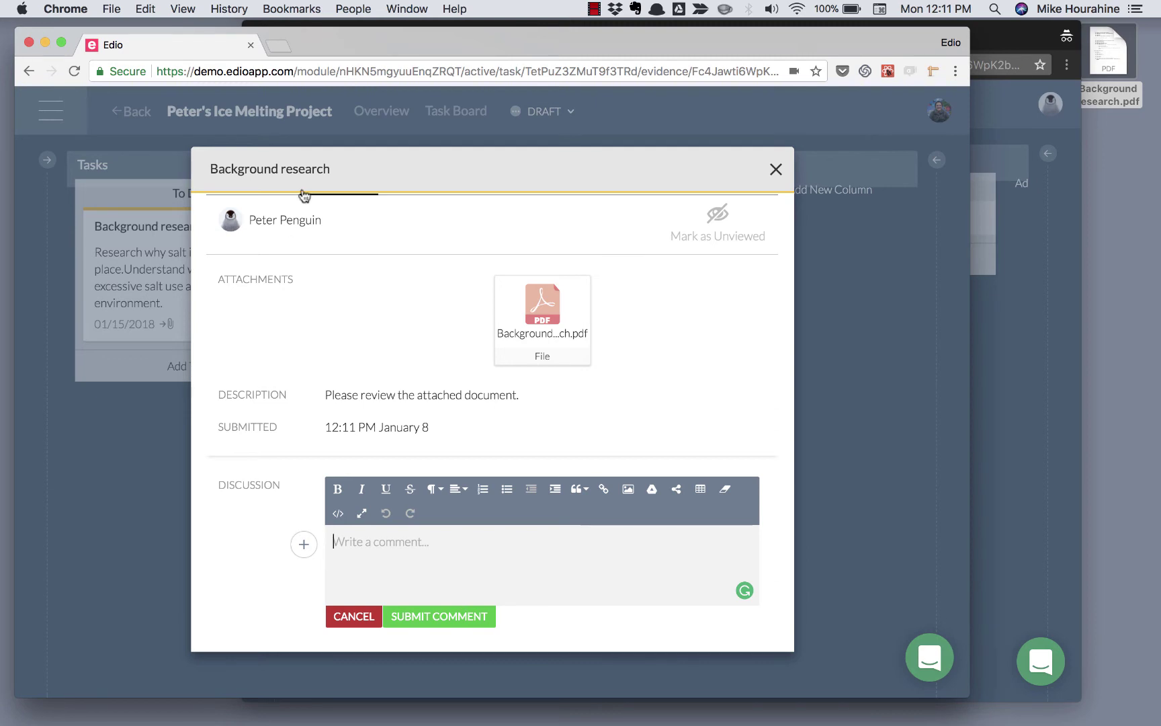
scroll(307, 249, "up", 2)
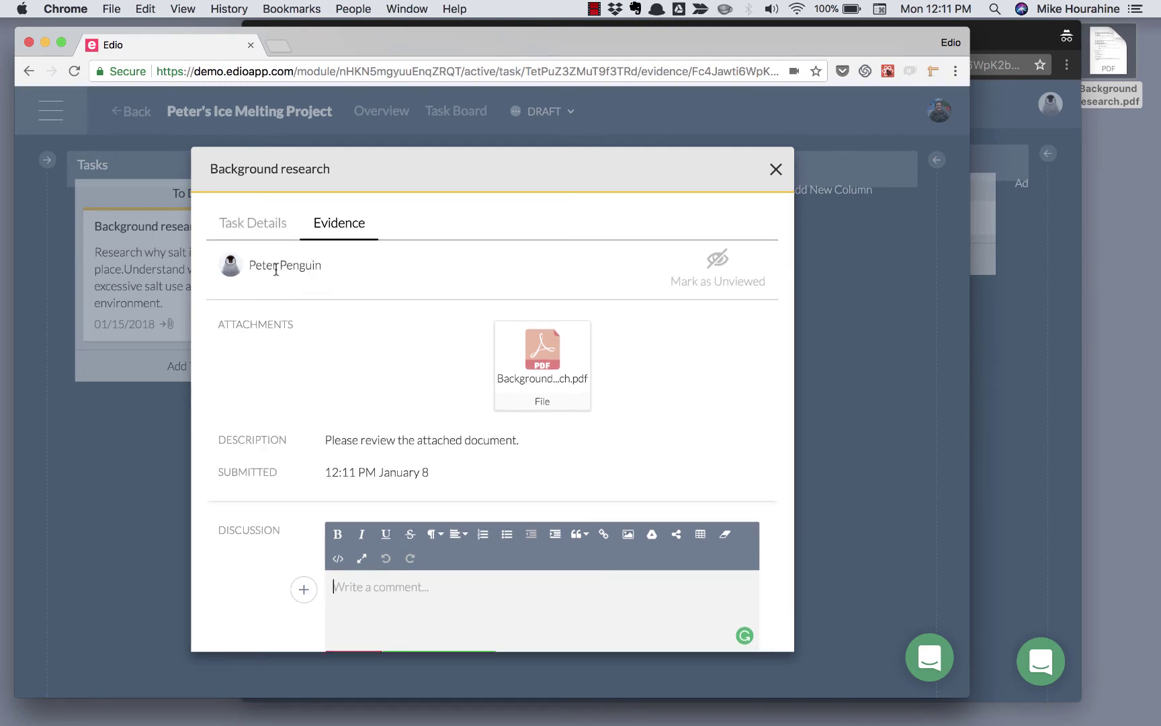
scroll(247, 557, "down", 2)
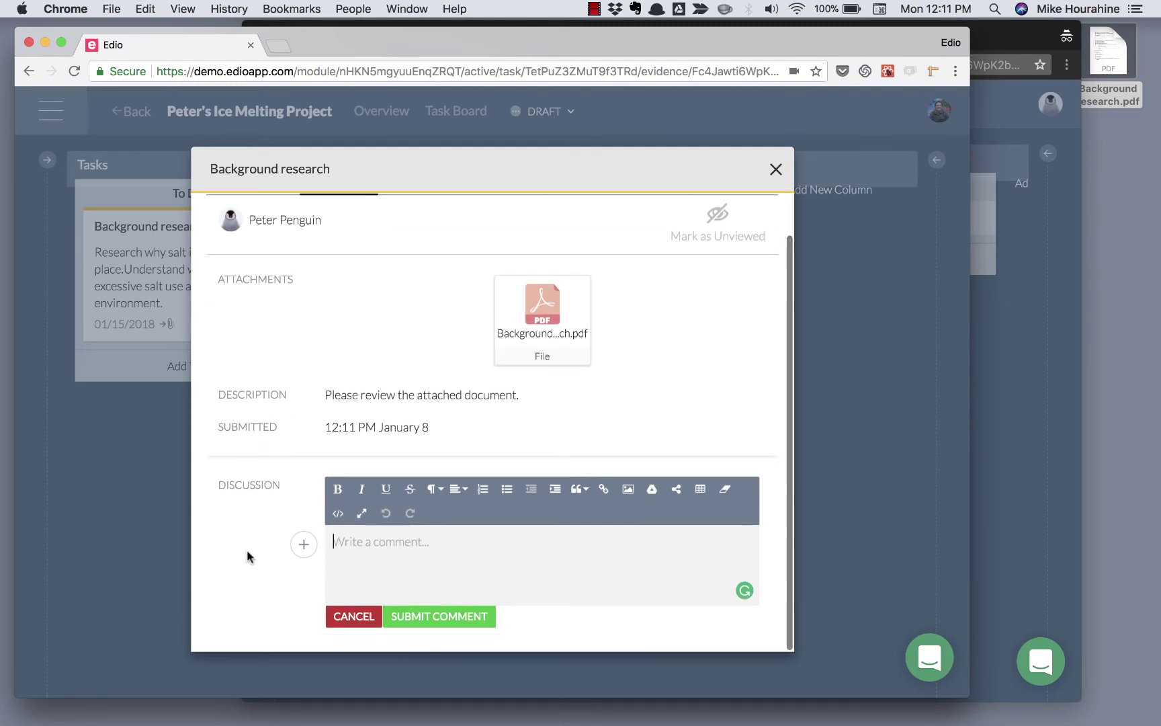
left_click(421, 545)
type("Please")
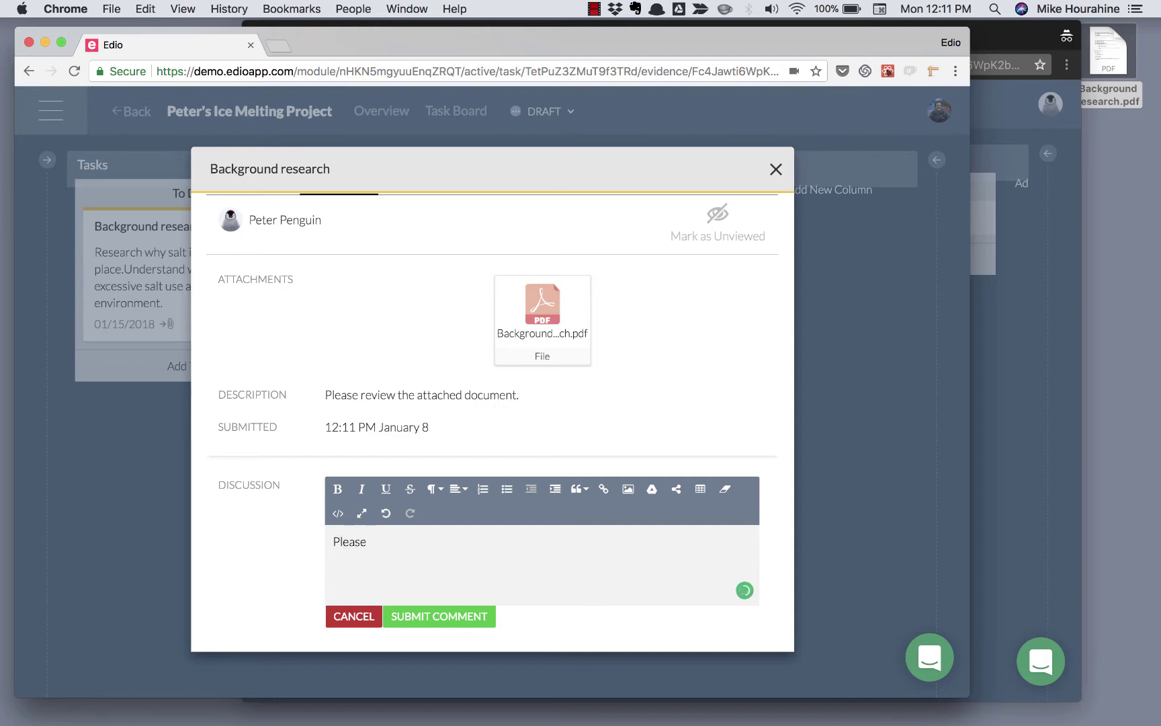
type(" revise section B")
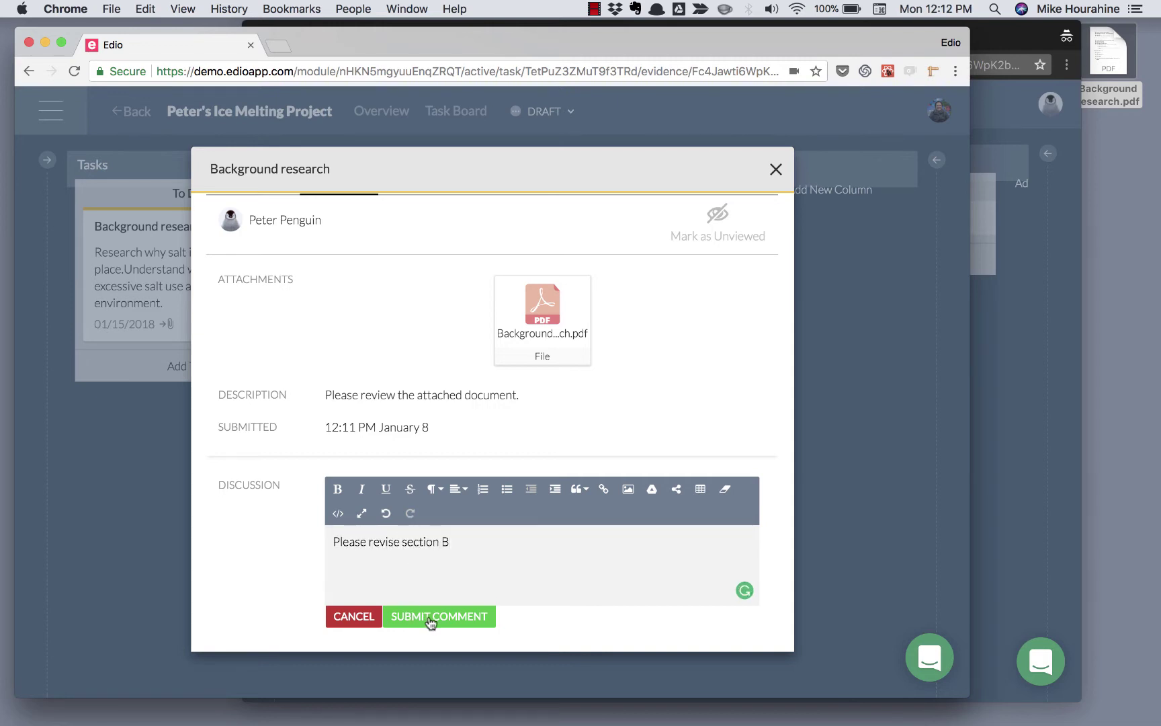
left_click(430, 617)
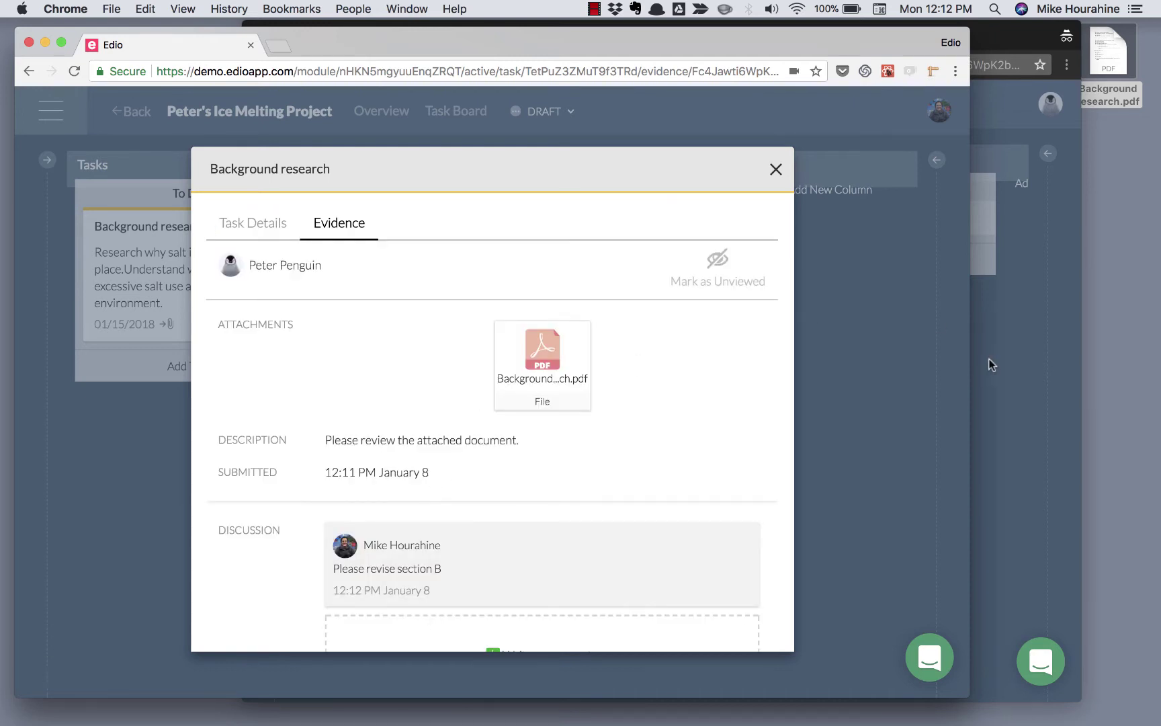
Check the discussion in the student's window, return to the advisor's window and close the Background research task.
left_click(990, 363)
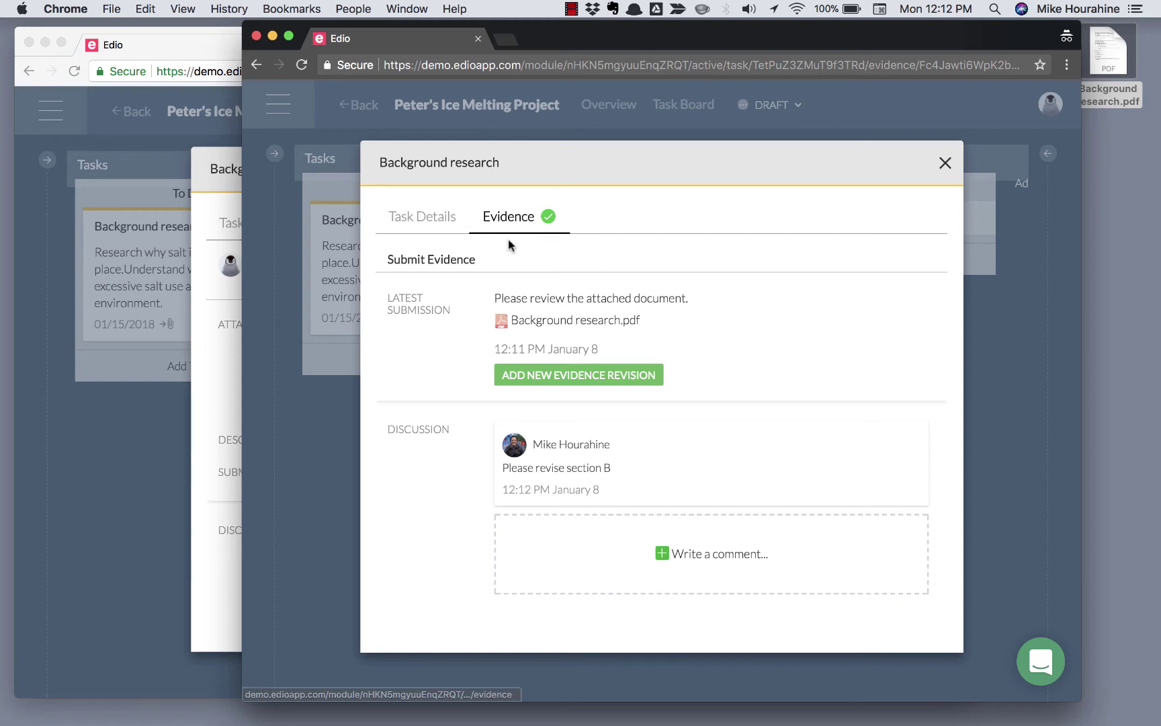
left_click(227, 204)
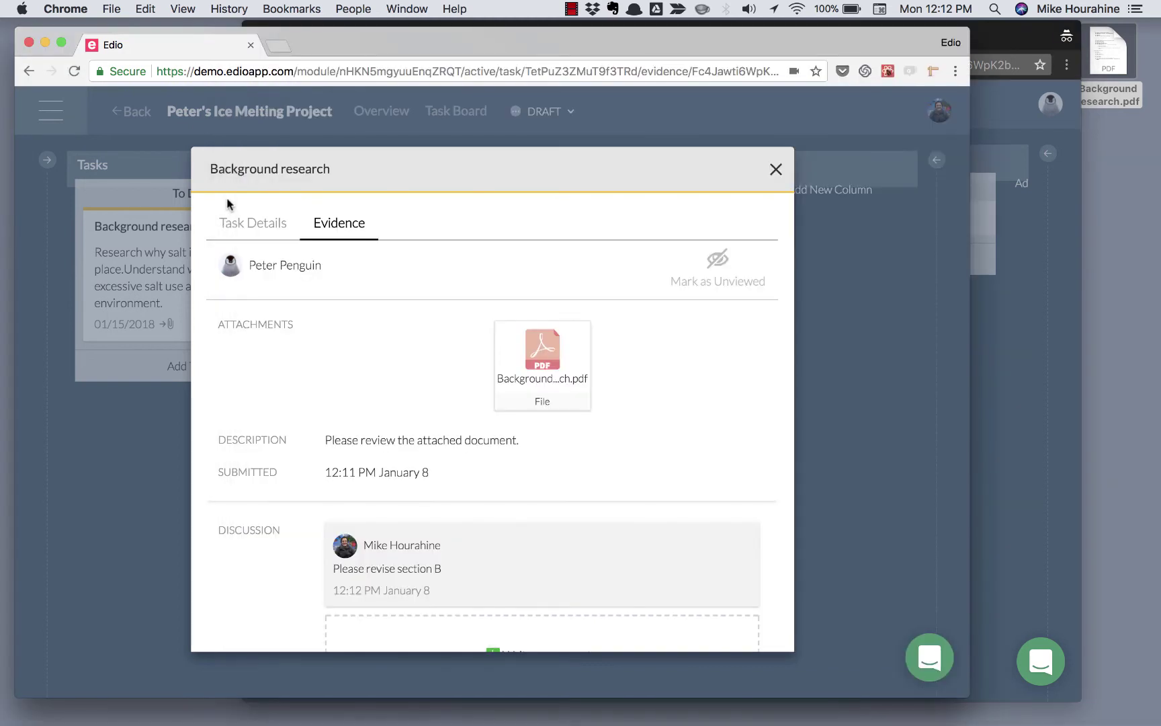
left_click(775, 169)
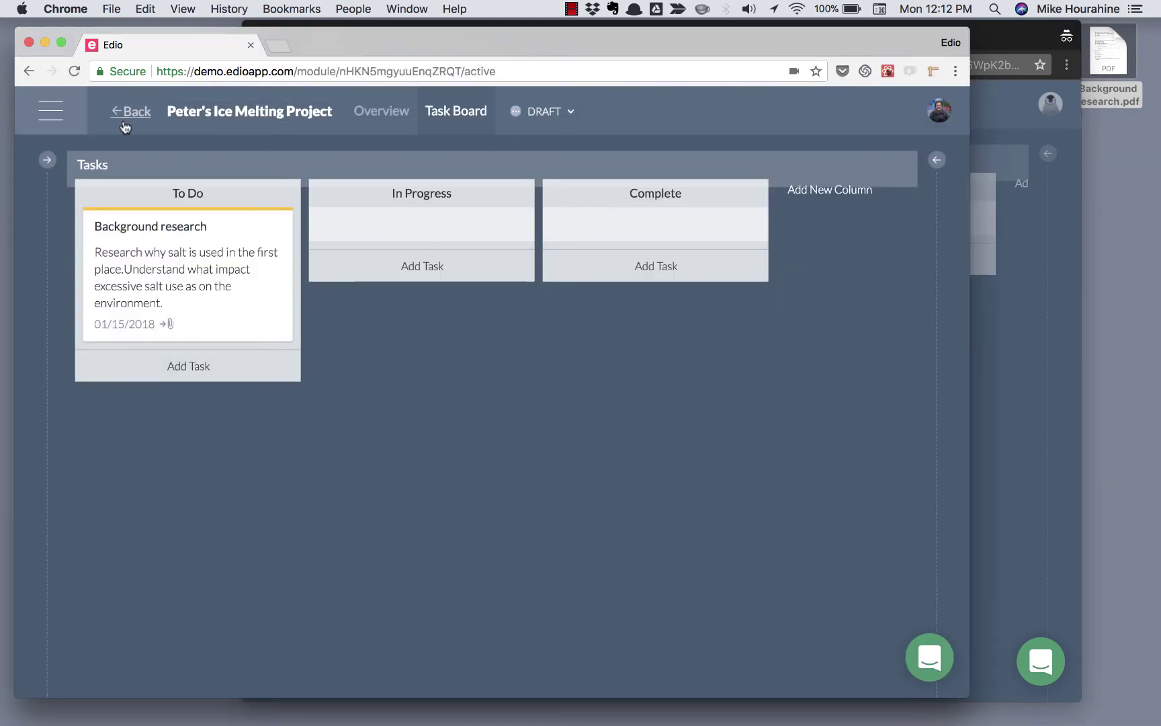
Go back to the advisor's dashboard and open the task board of the Demo: Environmental Super Heroes project.
left_click(50, 112)
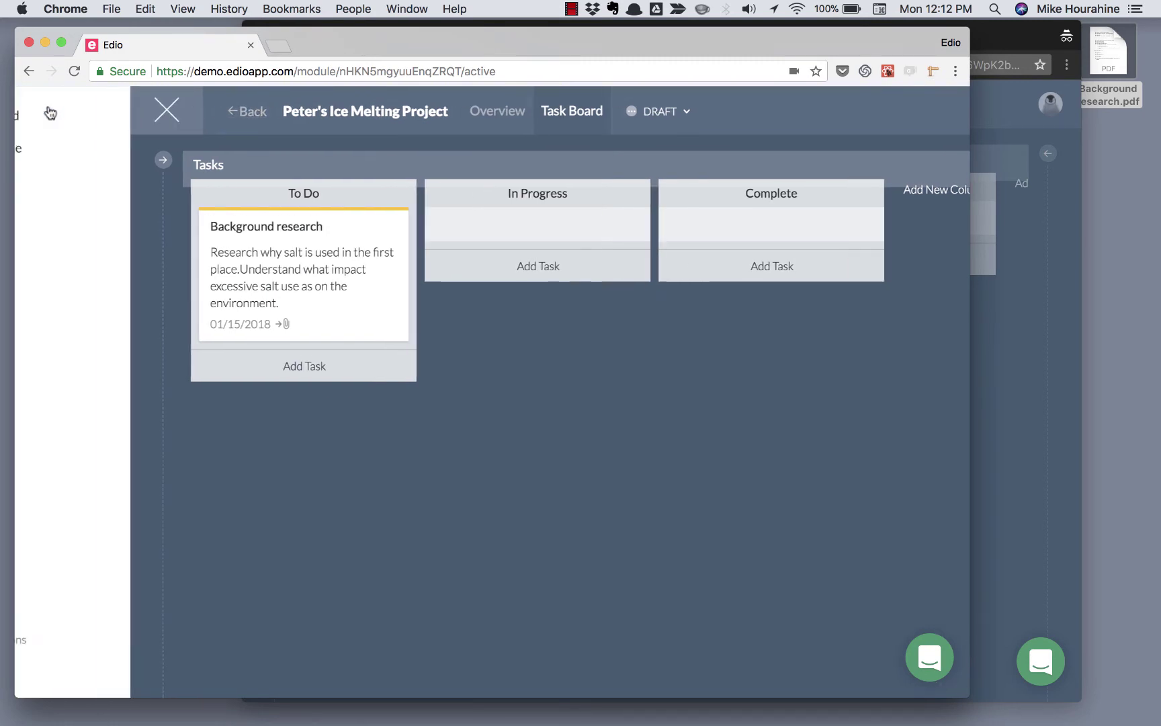
left_click(81, 115)
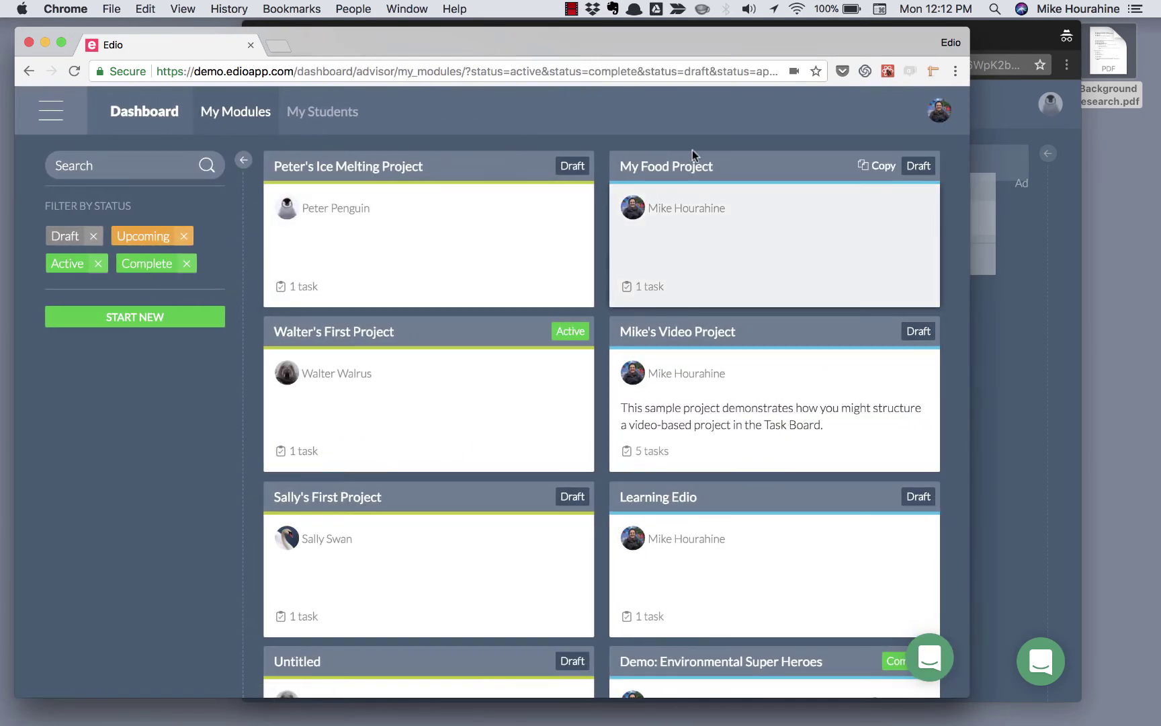
scroll(545, 356, "down", 6)
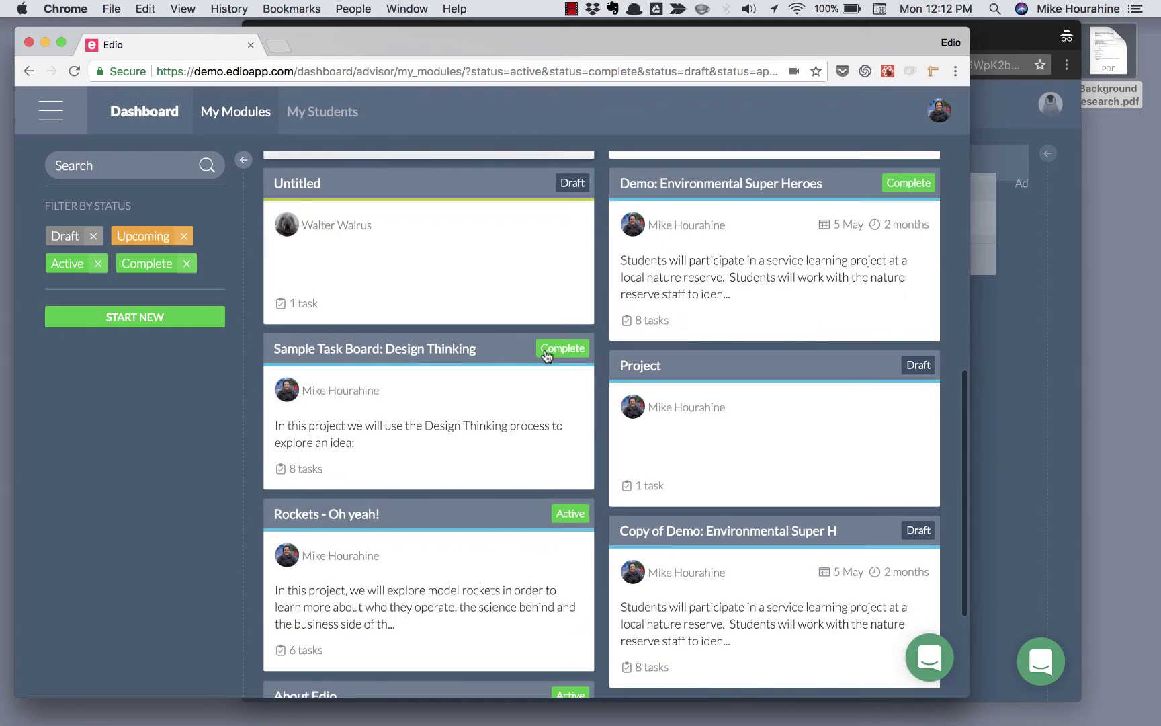
left_click(741, 255)
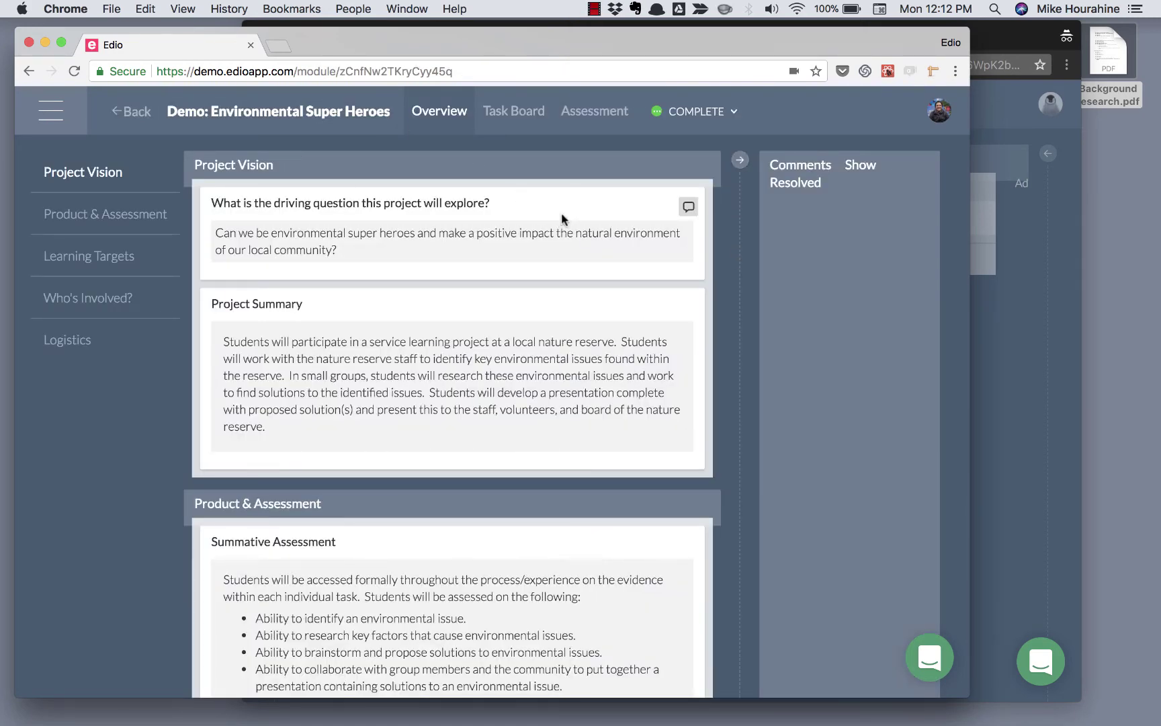
left_click(517, 113)
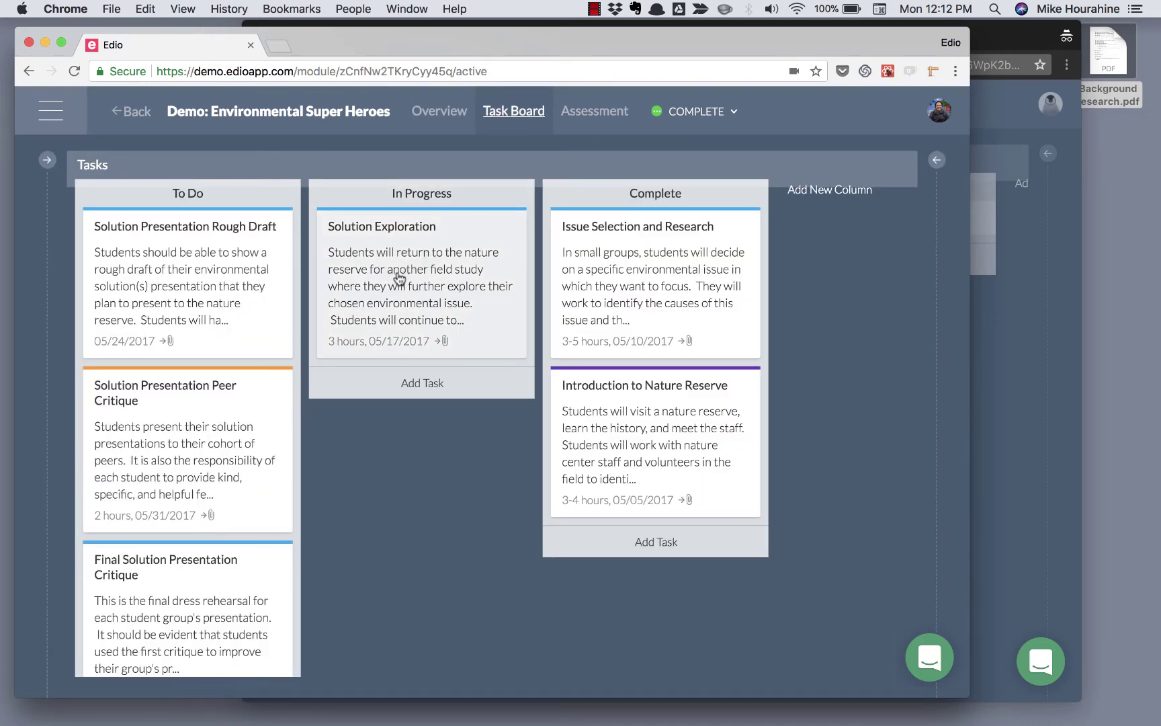
Open the Solution Exploration task and view its evidence requirement and the evidence list for all students.
left_click(408, 299)
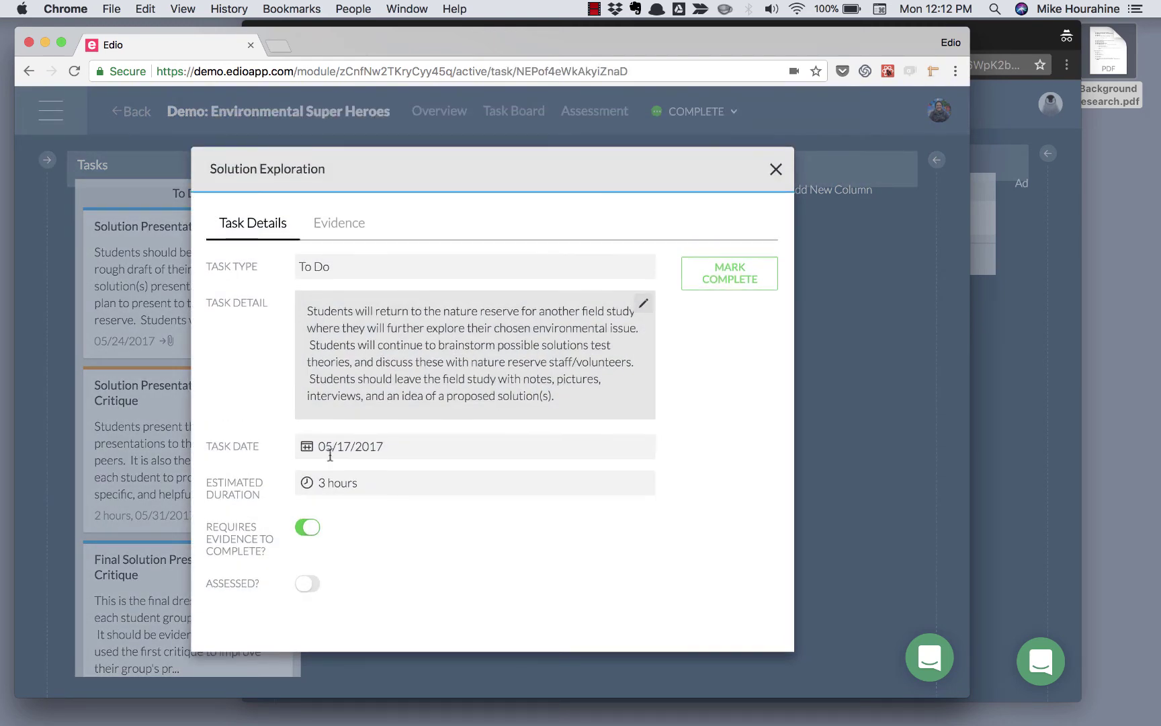
left_click(308, 527)
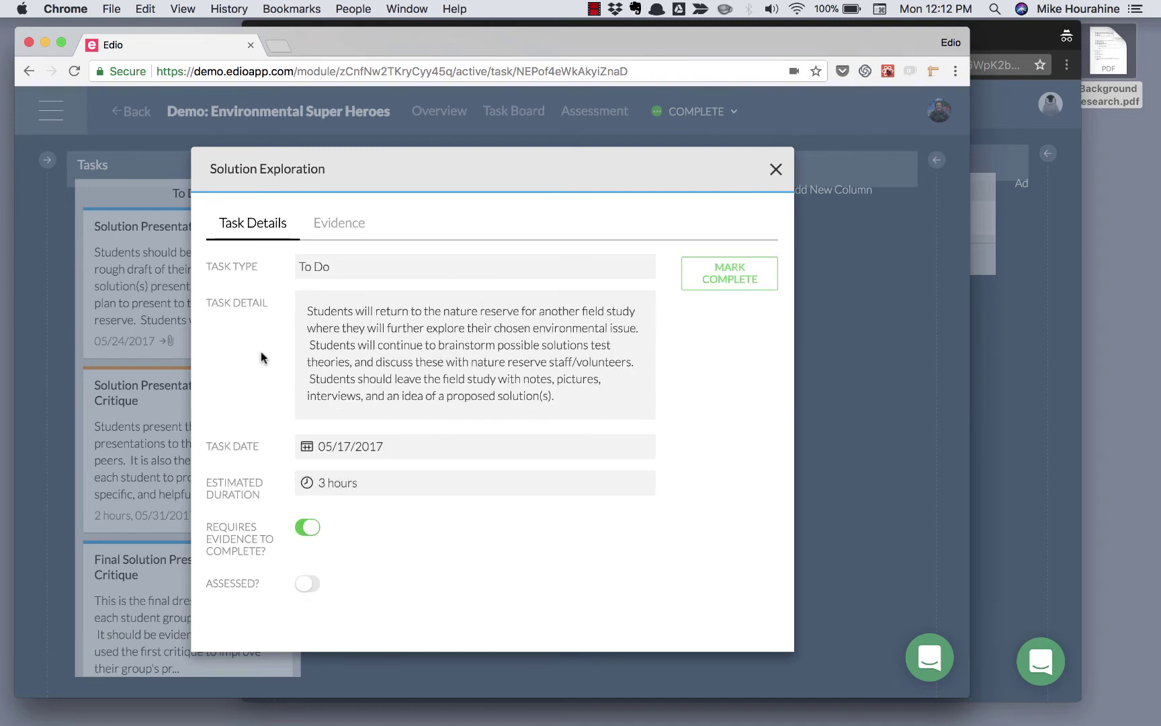
left_click(344, 228)
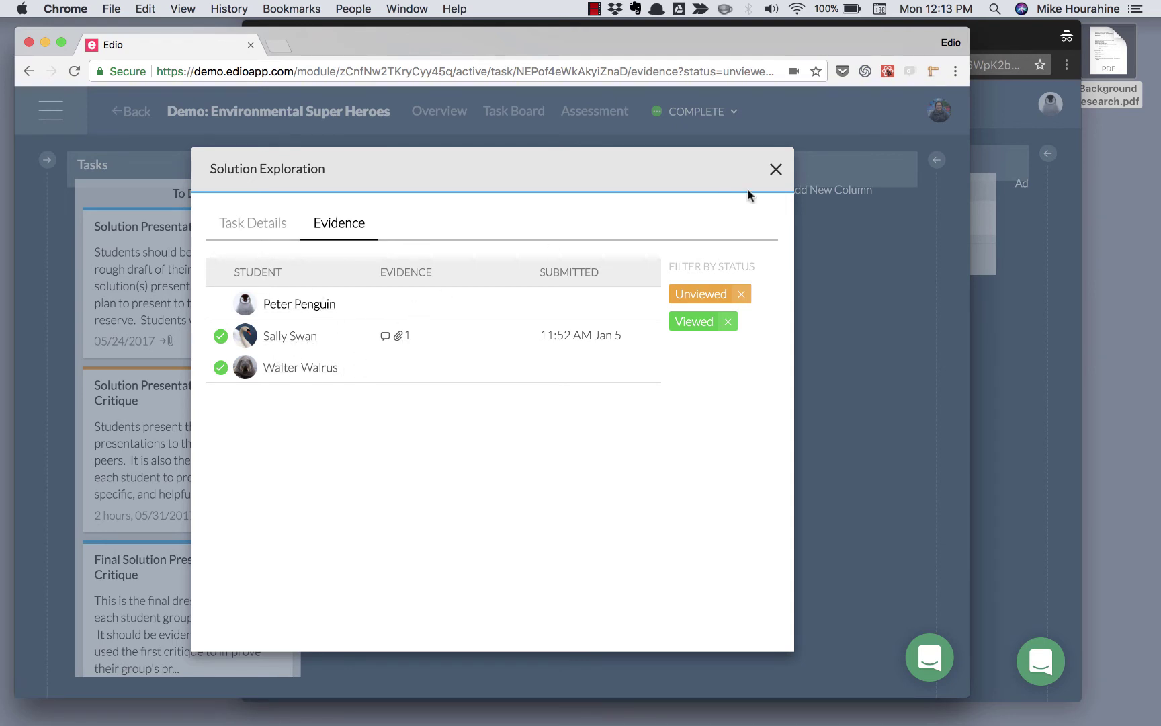
Switch to the student's window and open the evidence form of the Solution Exploration task in the Demo: Environmental Super Heroes project.
left_click(1006, 312)
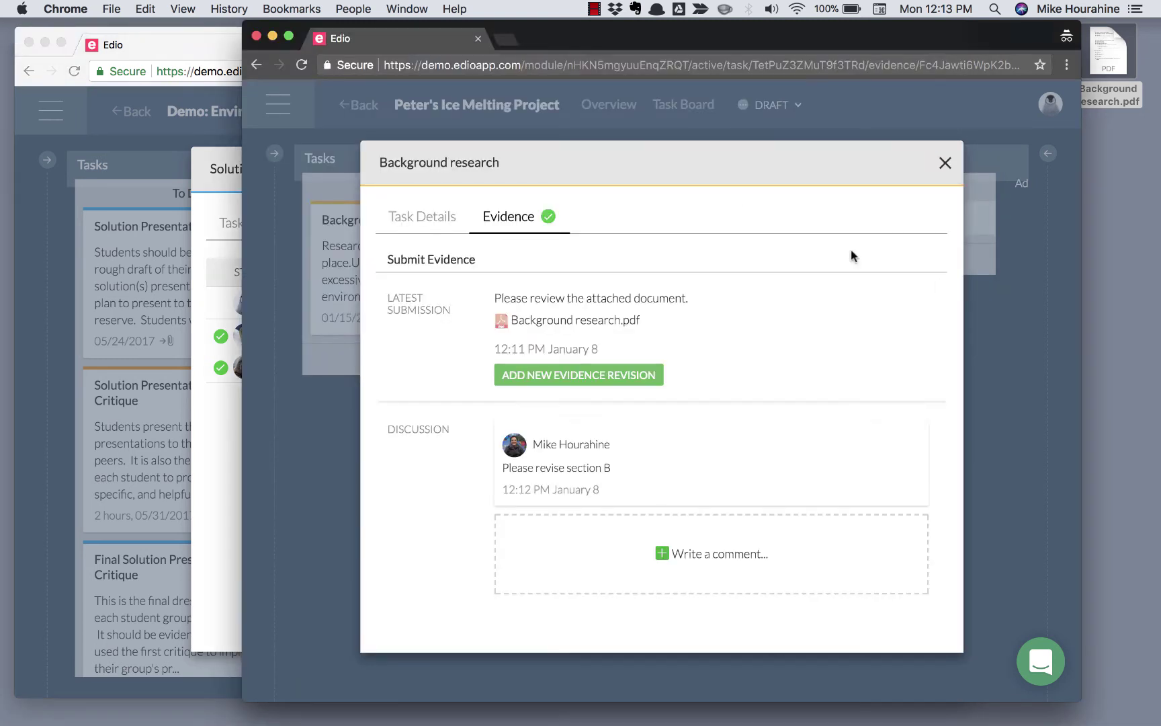
left_click(944, 163)
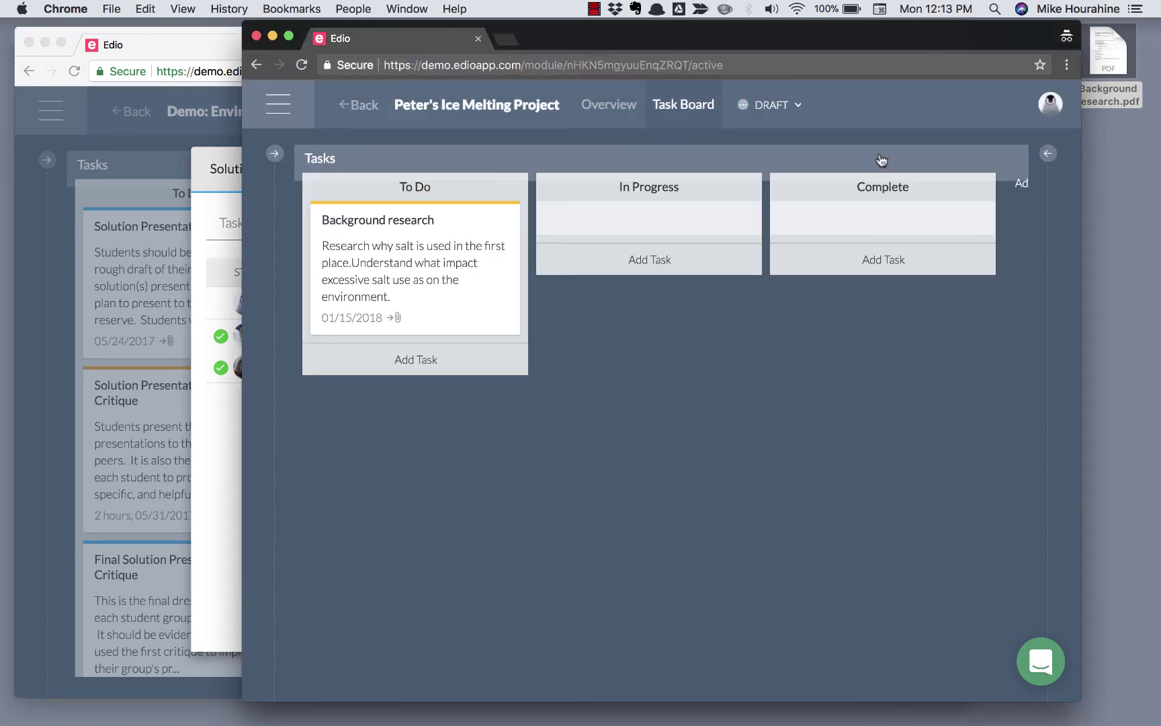
left_click(376, 111)
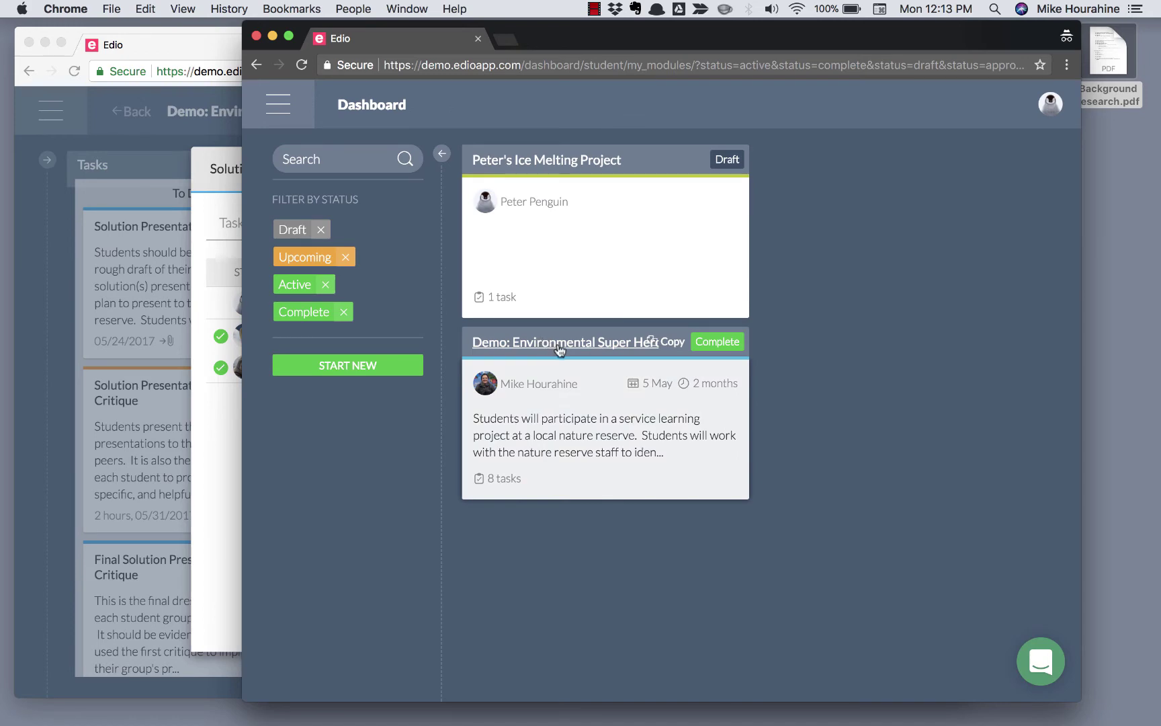
left_click(528, 344)
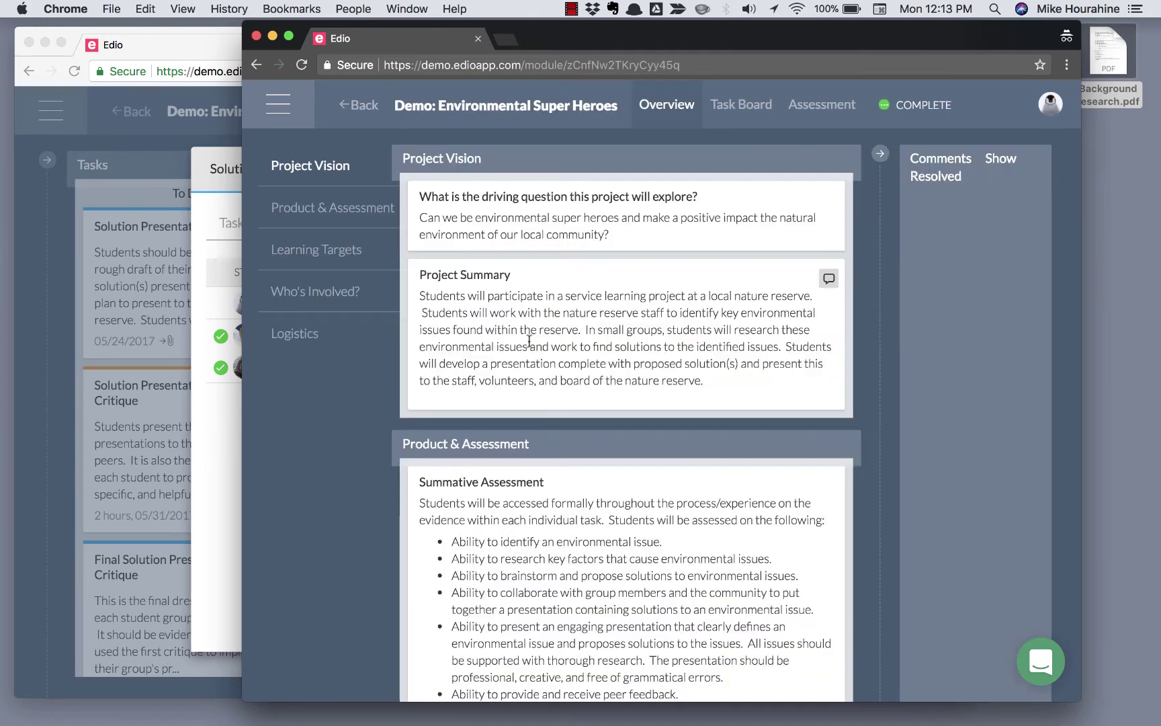
left_click(741, 104)
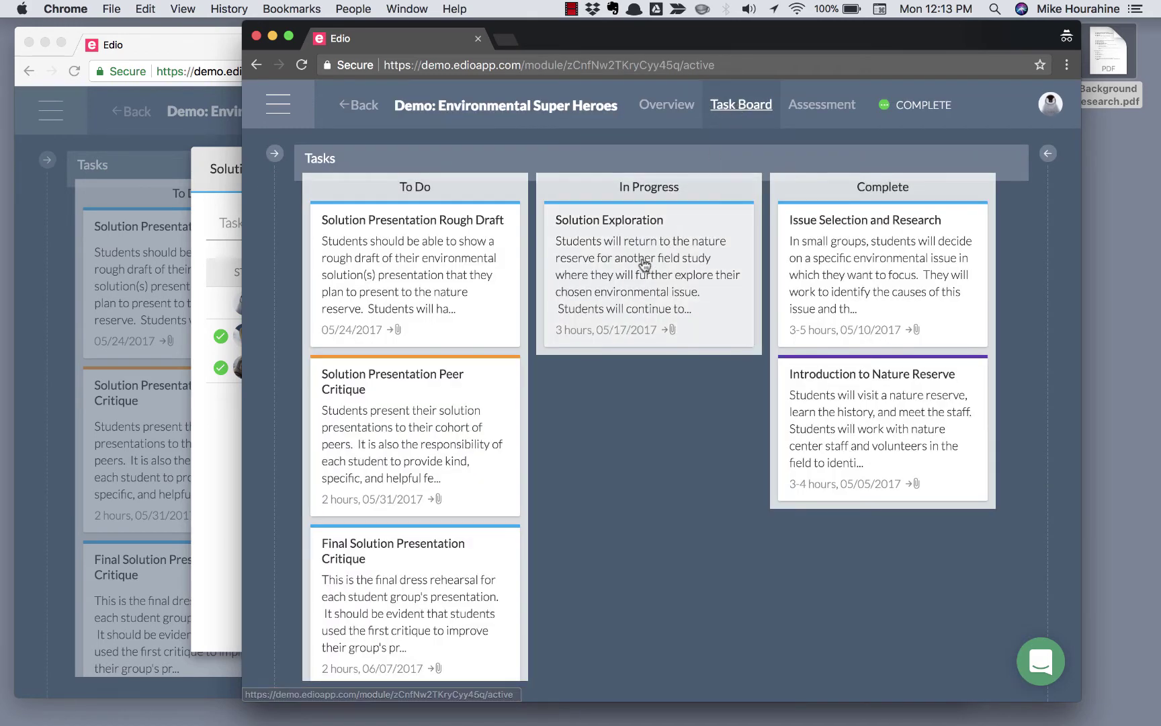
left_click(644, 264)
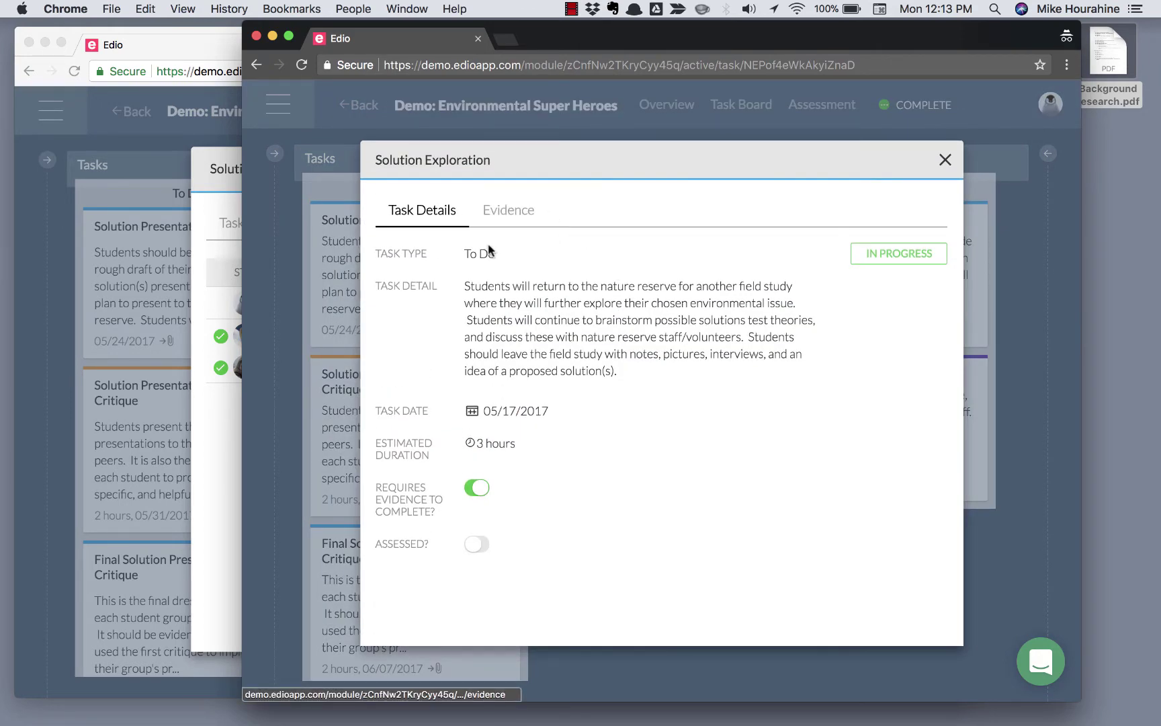
left_click(516, 212)
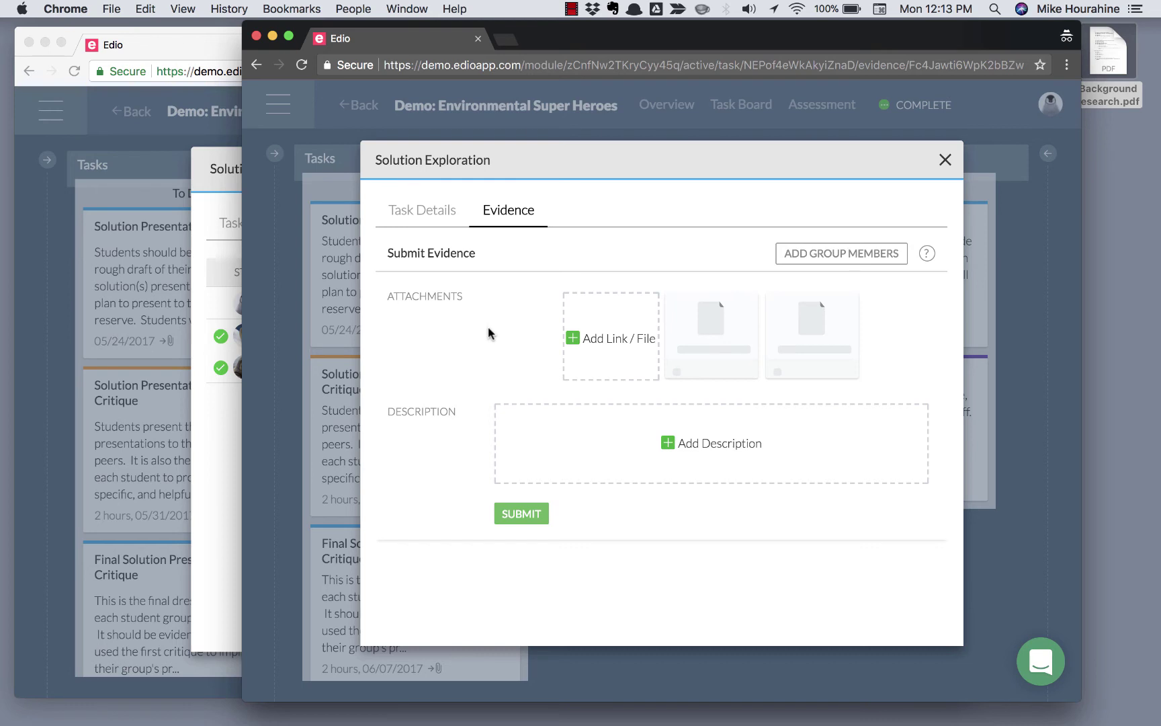
Attach the file Background research.pdf from the desktop to the Solution Exploration evidence.
left_click(605, 341)
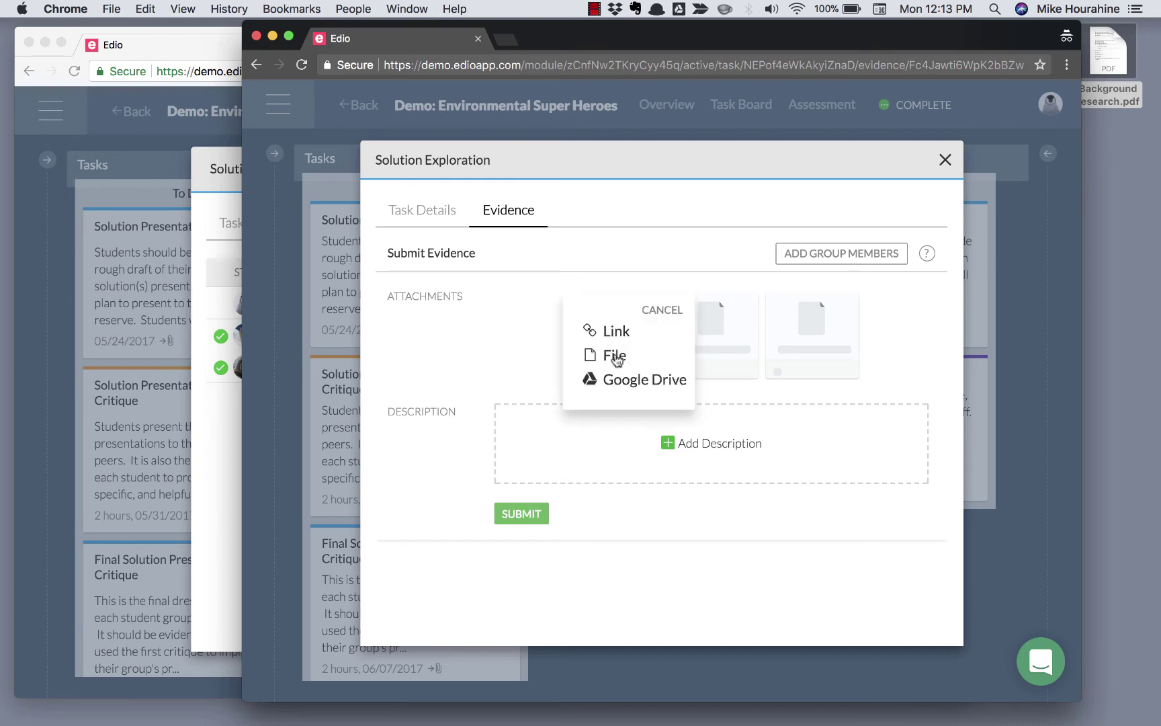
left_click(614, 358)
left_click_drag(1121, 53, 676, 388)
Add the evidence description "Here is my solution" and submit the evidence.
left_click(649, 446)
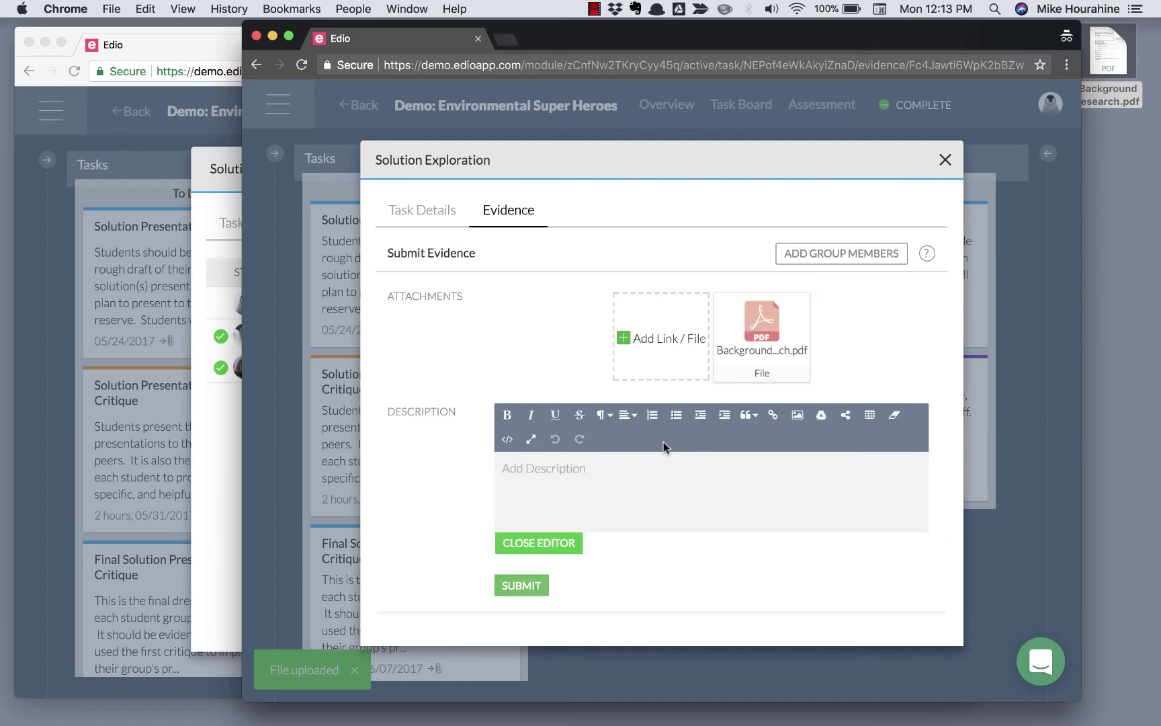
type("I")
left_click(534, 544)
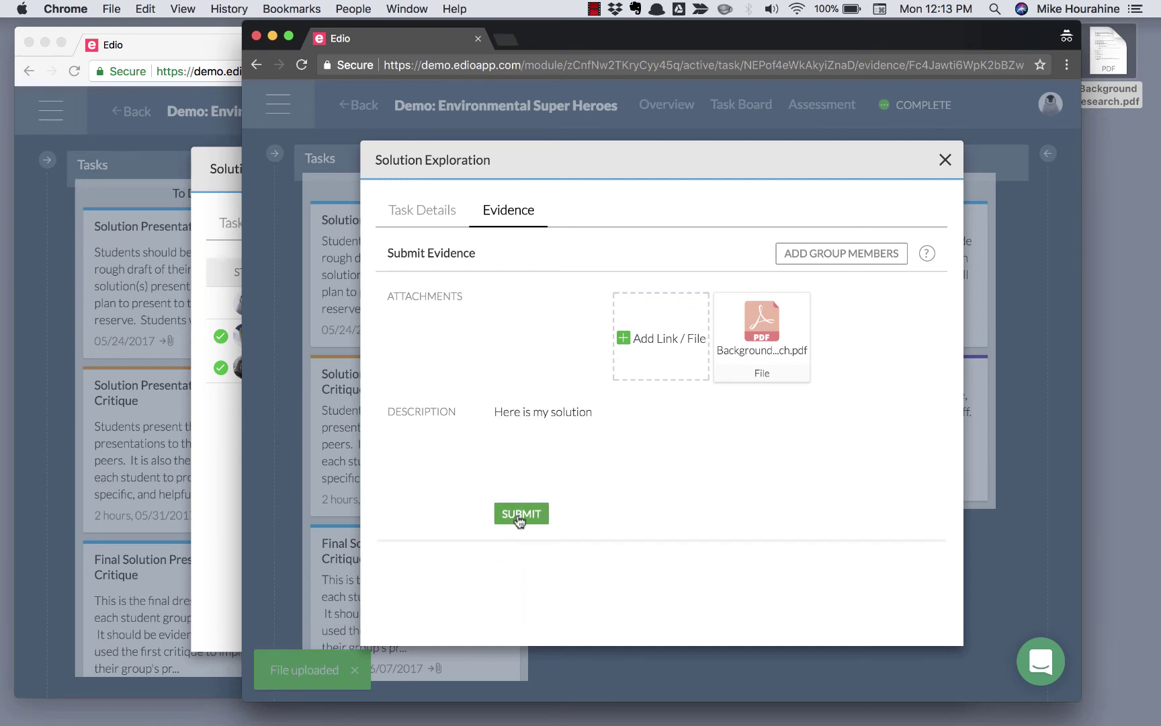
left_click(519, 516)
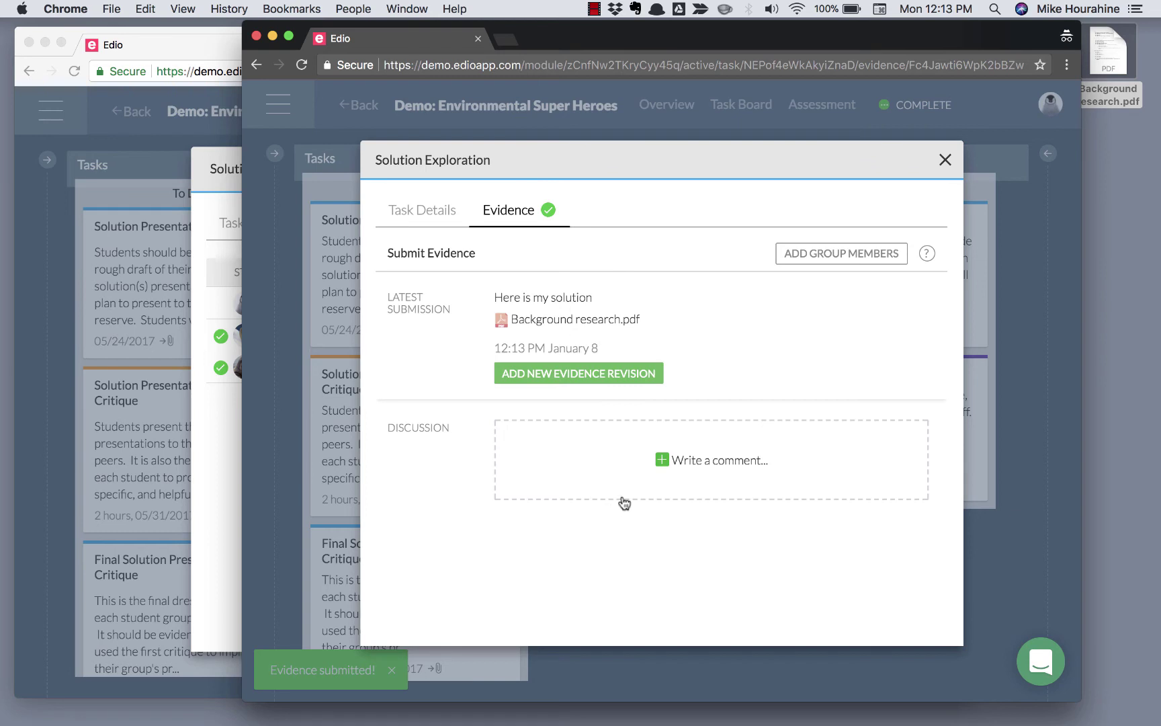
Switch to the advisor's window, reopen the Solution Exploration task and review the evidence just submitted by the first listed student.
left_click(214, 474)
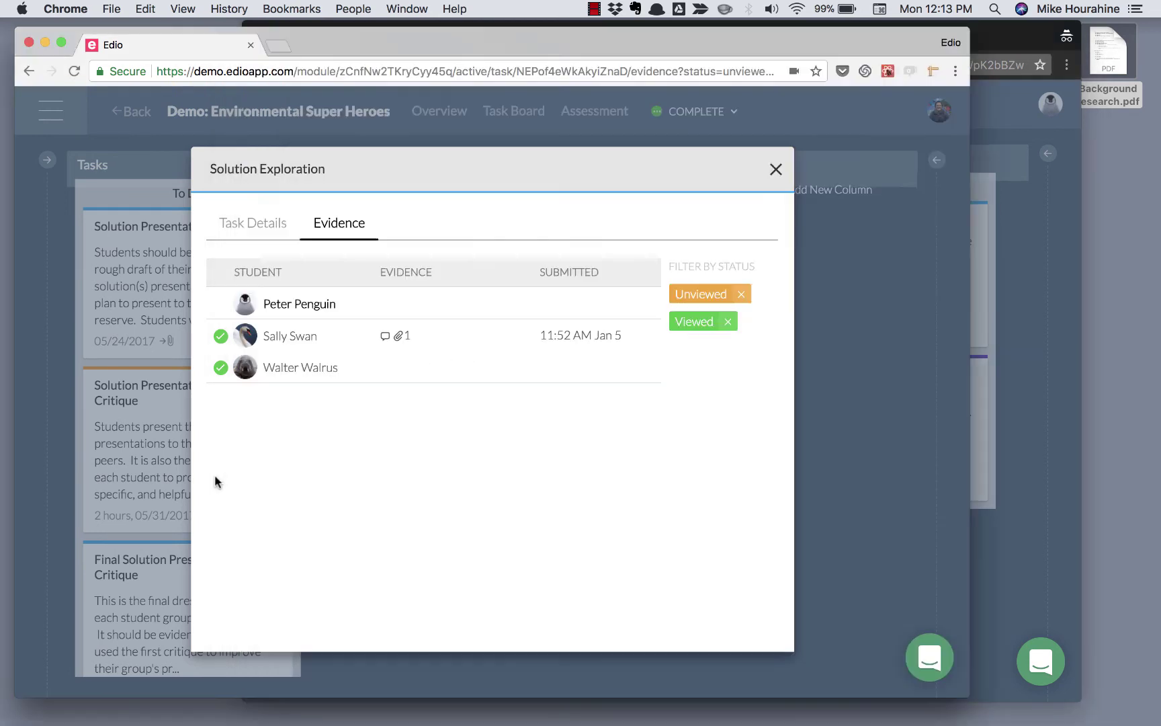
left_click(776, 170)
left_click(413, 290)
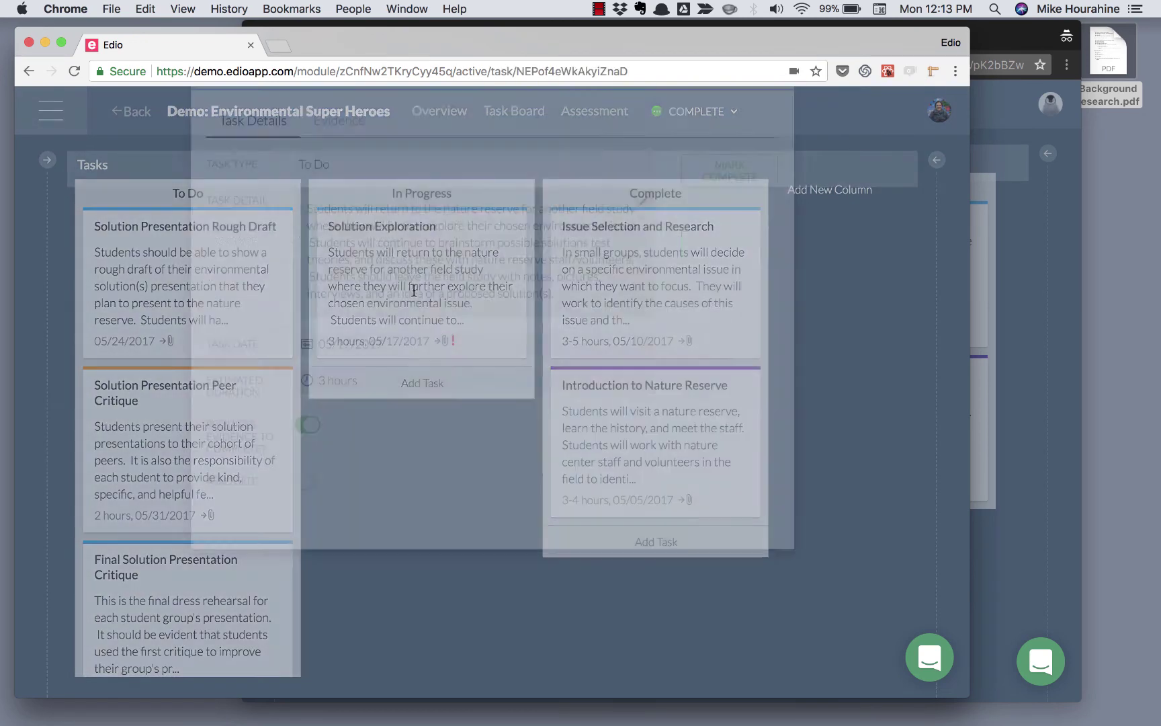
left_click(347, 229)
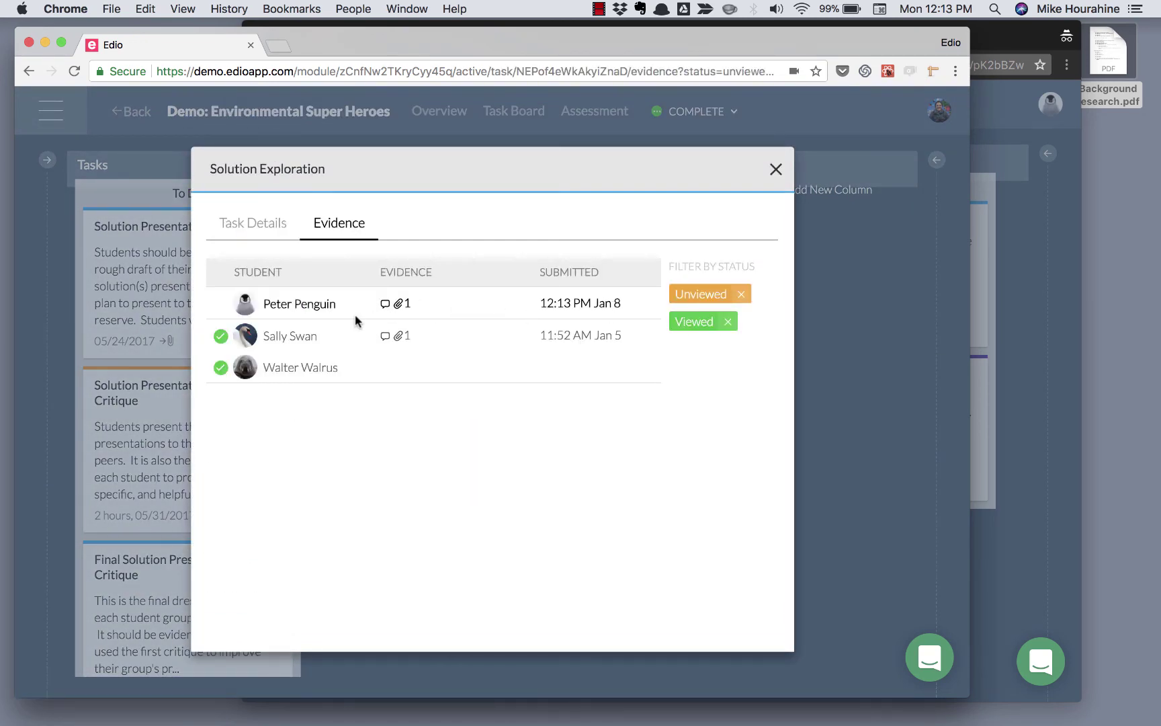
left_click(289, 305)
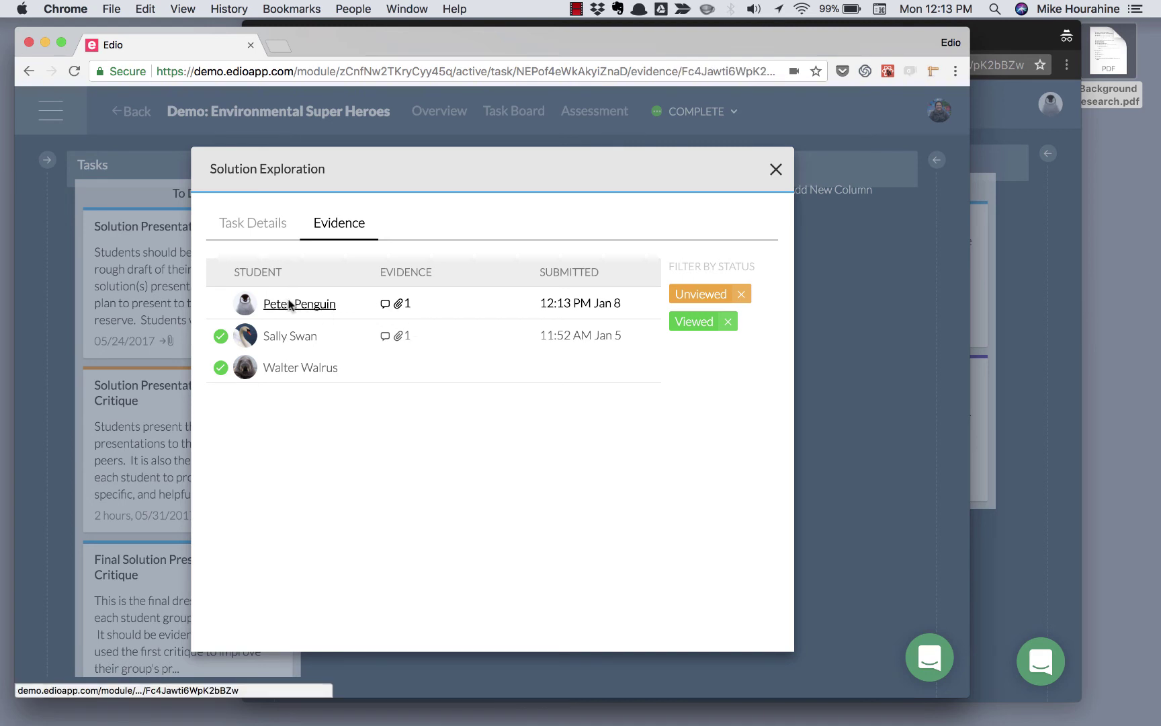
scroll(536, 363, "down", 1)
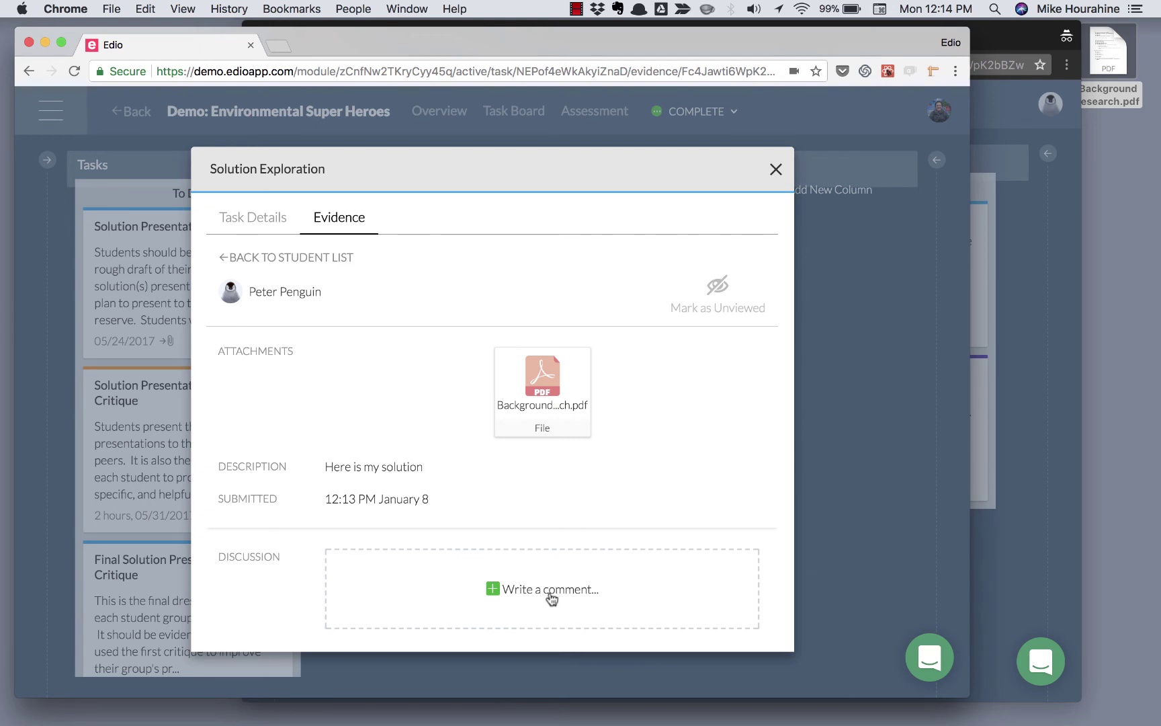
View the second listed student's group submission from the student list, then return to the list.
left_click(305, 257)
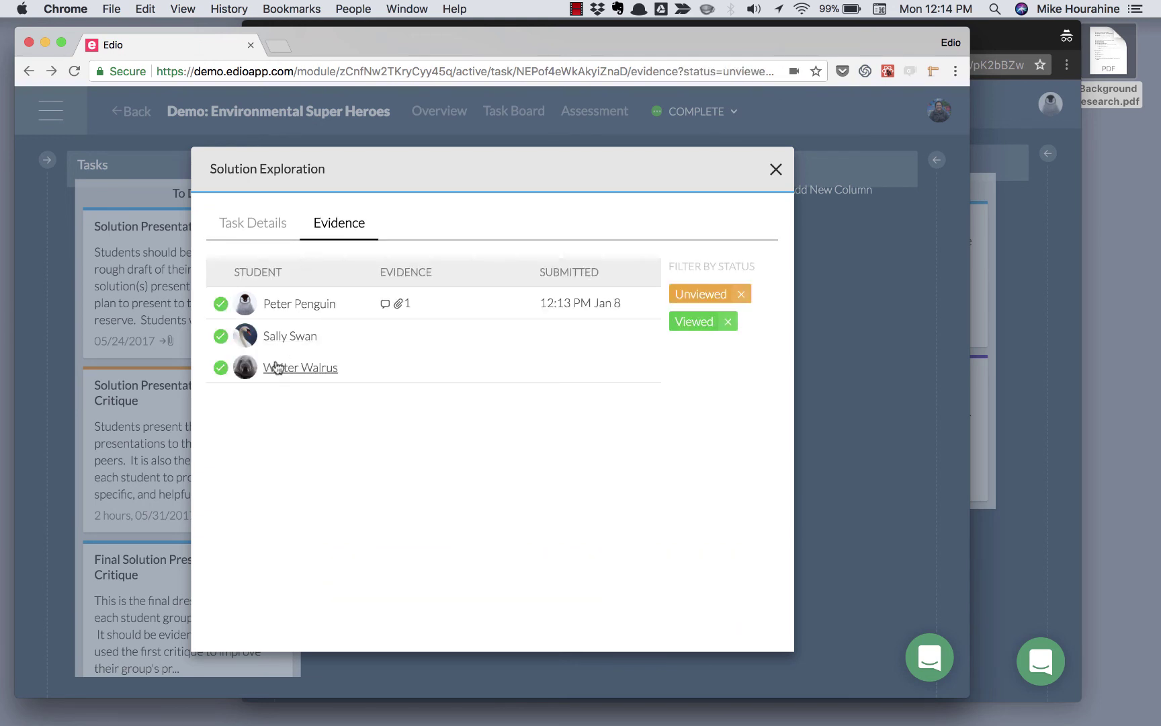
left_click(288, 339)
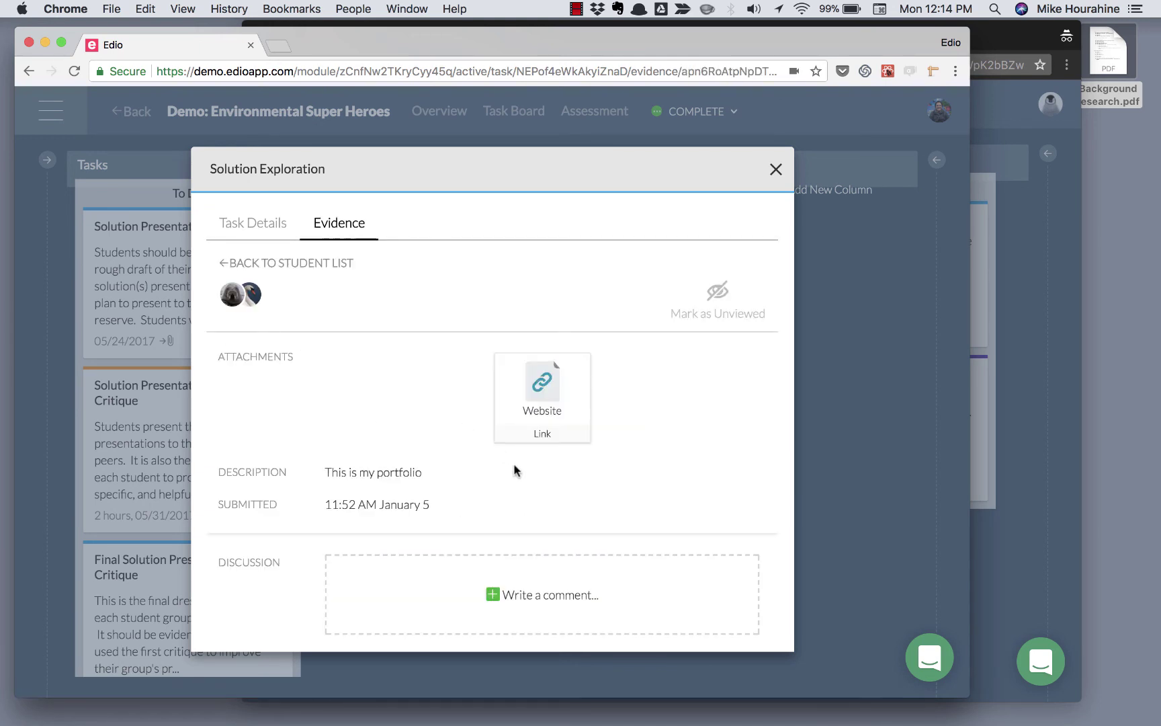
left_click(292, 264)
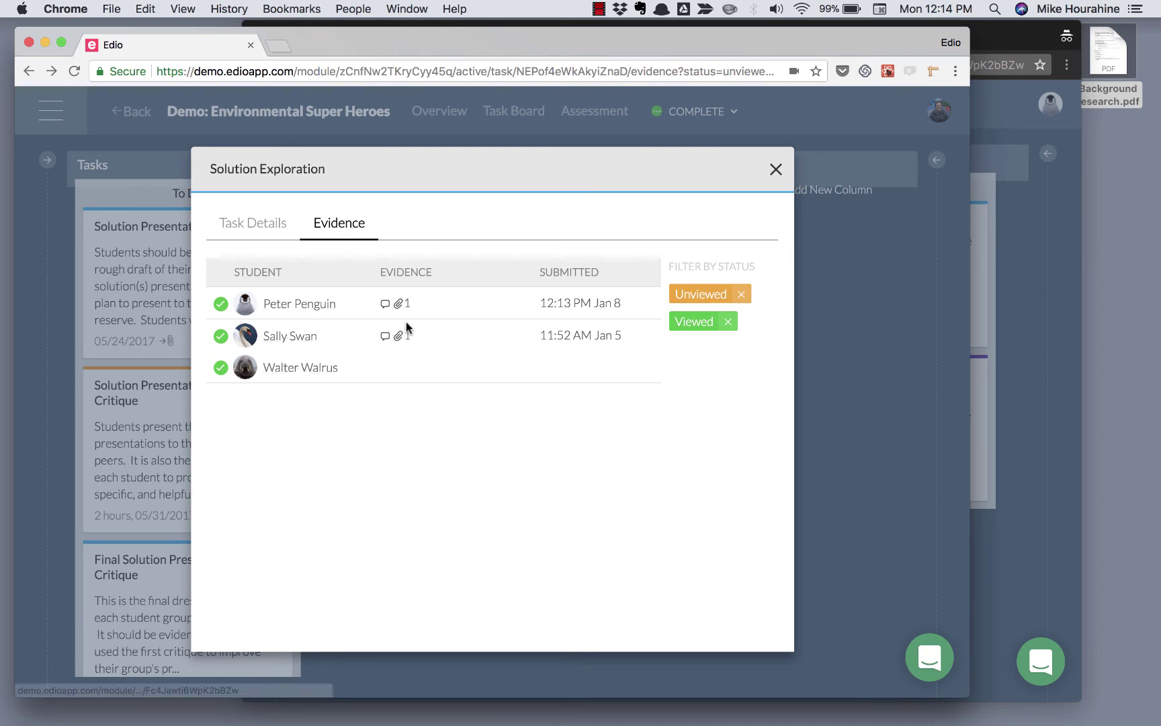
Show the group member picker for the evidence in the student's window and close it without adding anyone.
left_click(1006, 298)
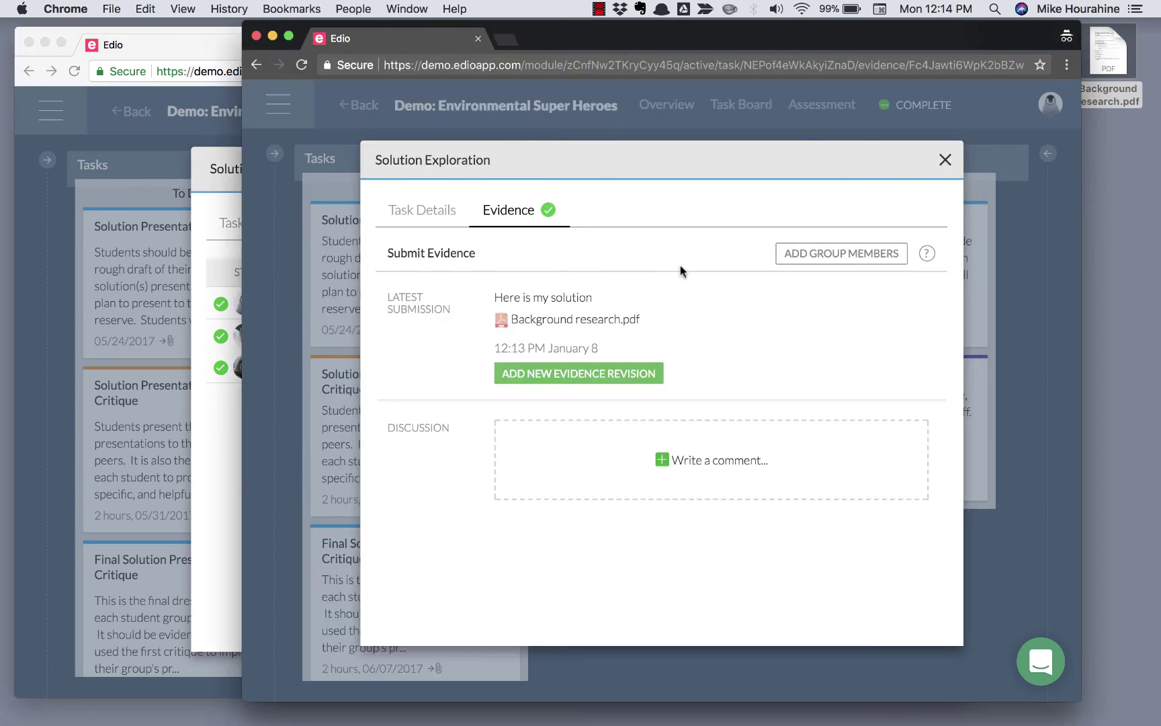
left_click(835, 253)
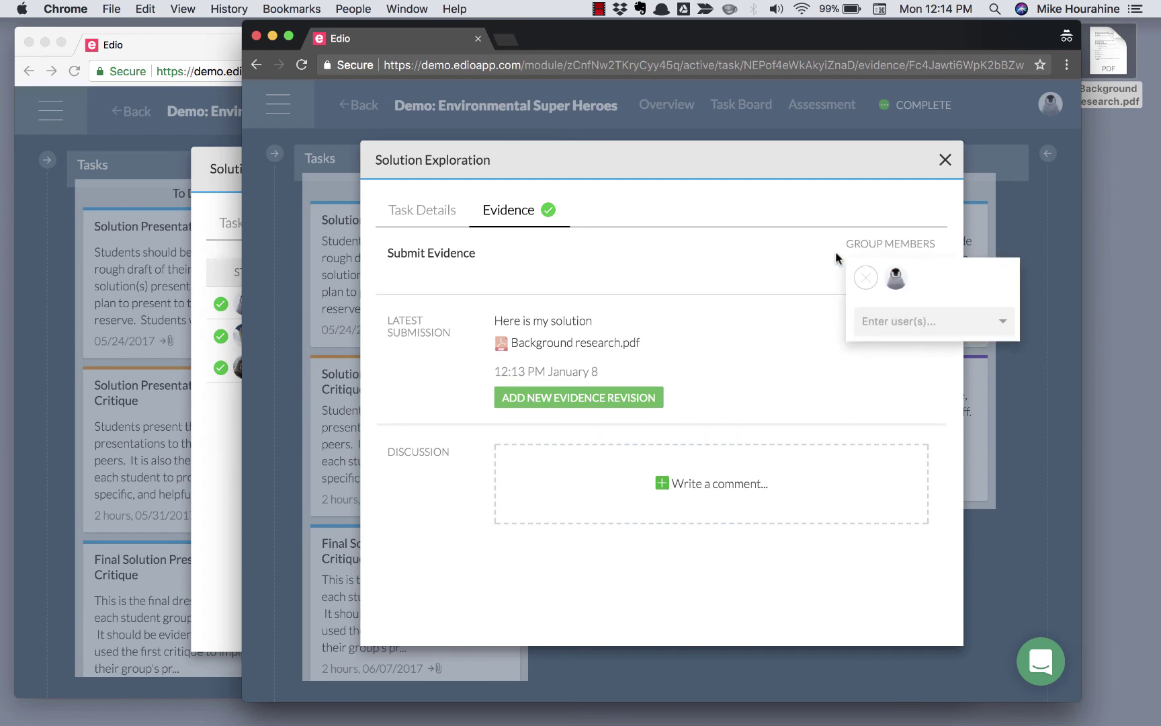
left_click(894, 323)
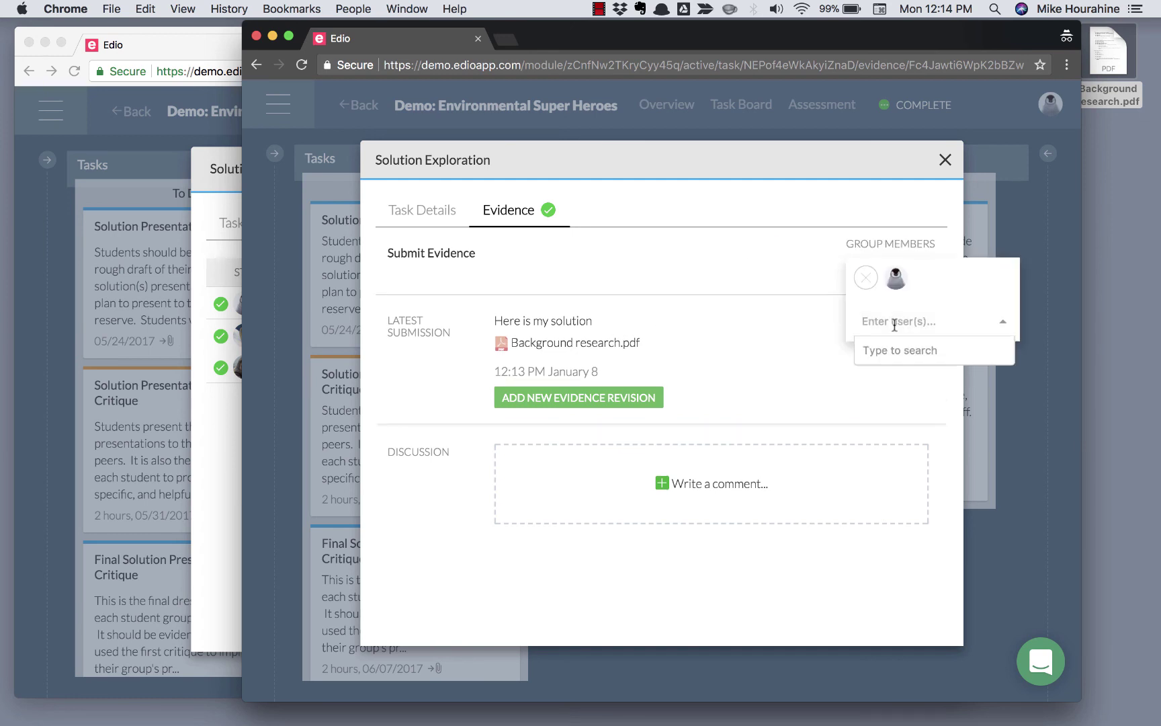
left_click(221, 448)
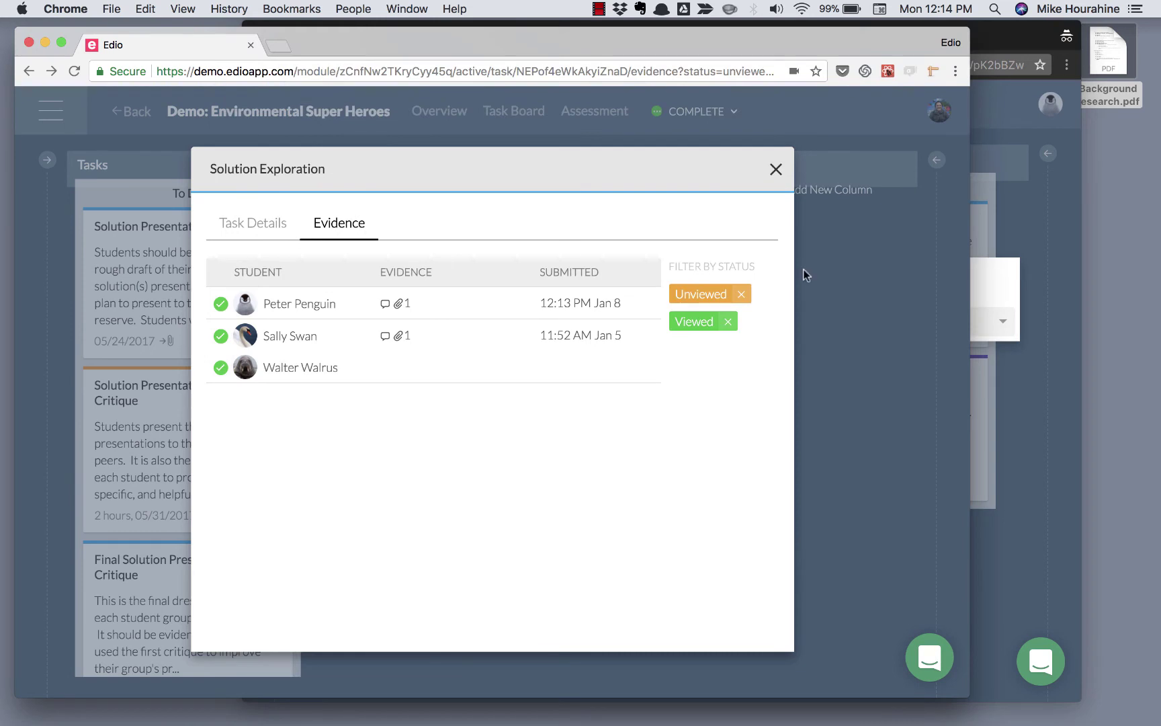
left_click(970, 320)
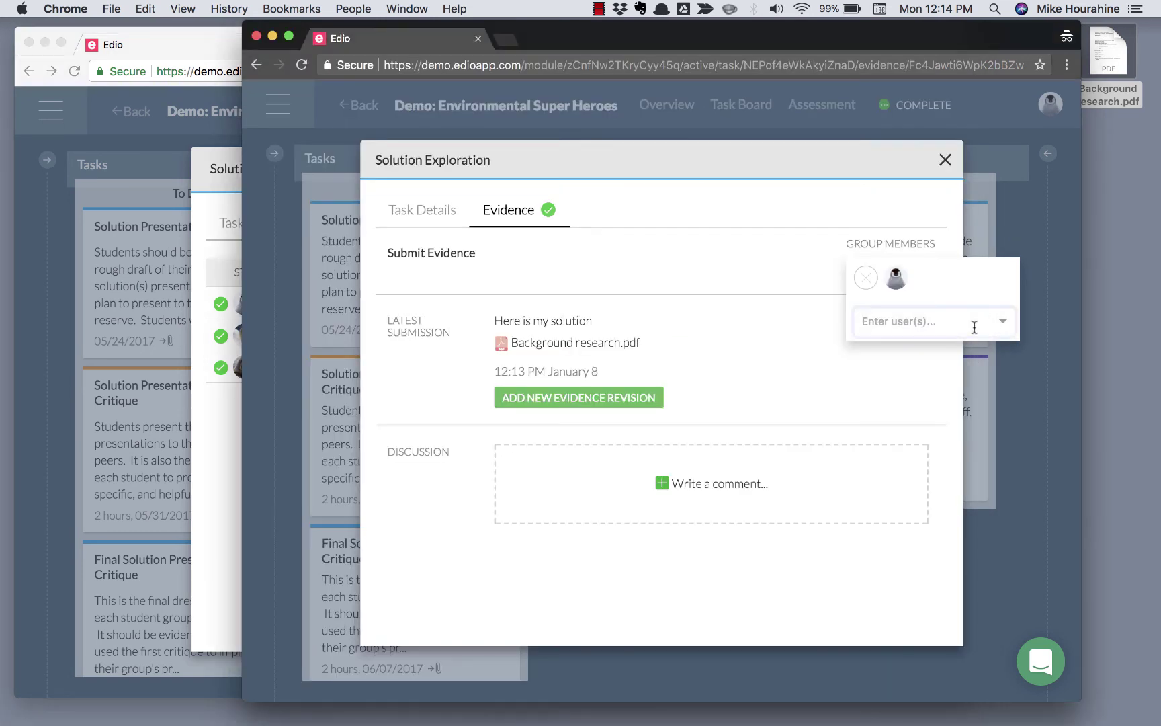
left_click(790, 342)
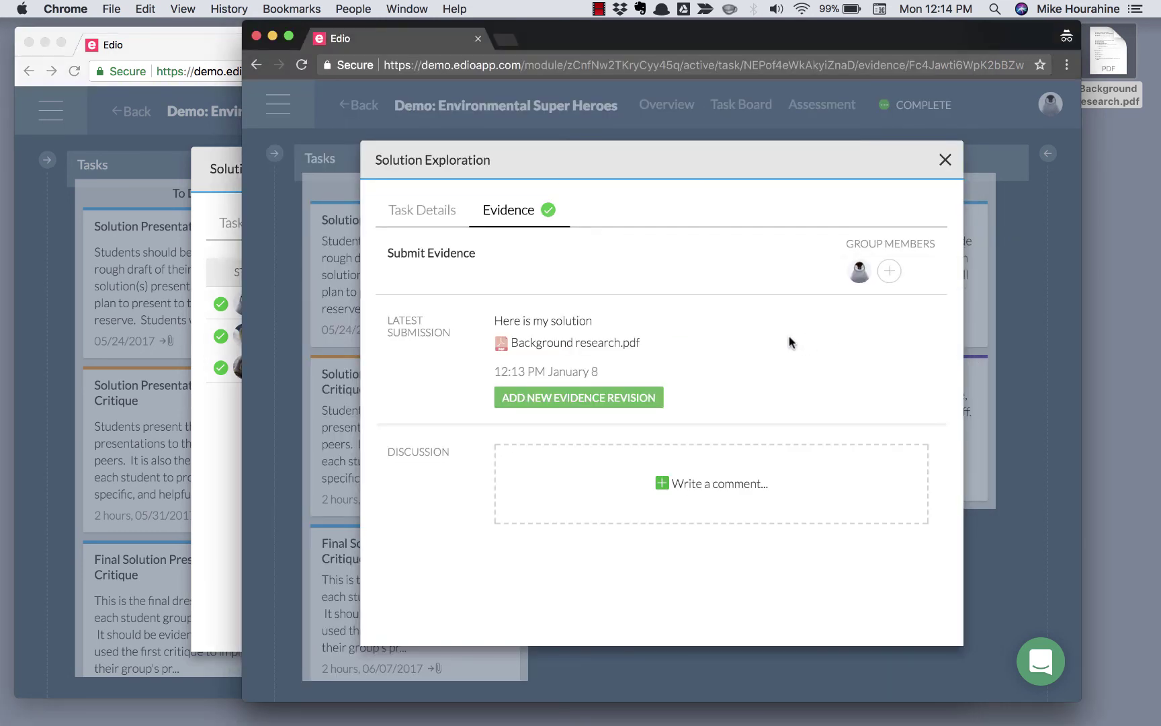
Return to the advisor's window and open the first listed student's Solution Exploration evidence again.
left_click(129, 478)
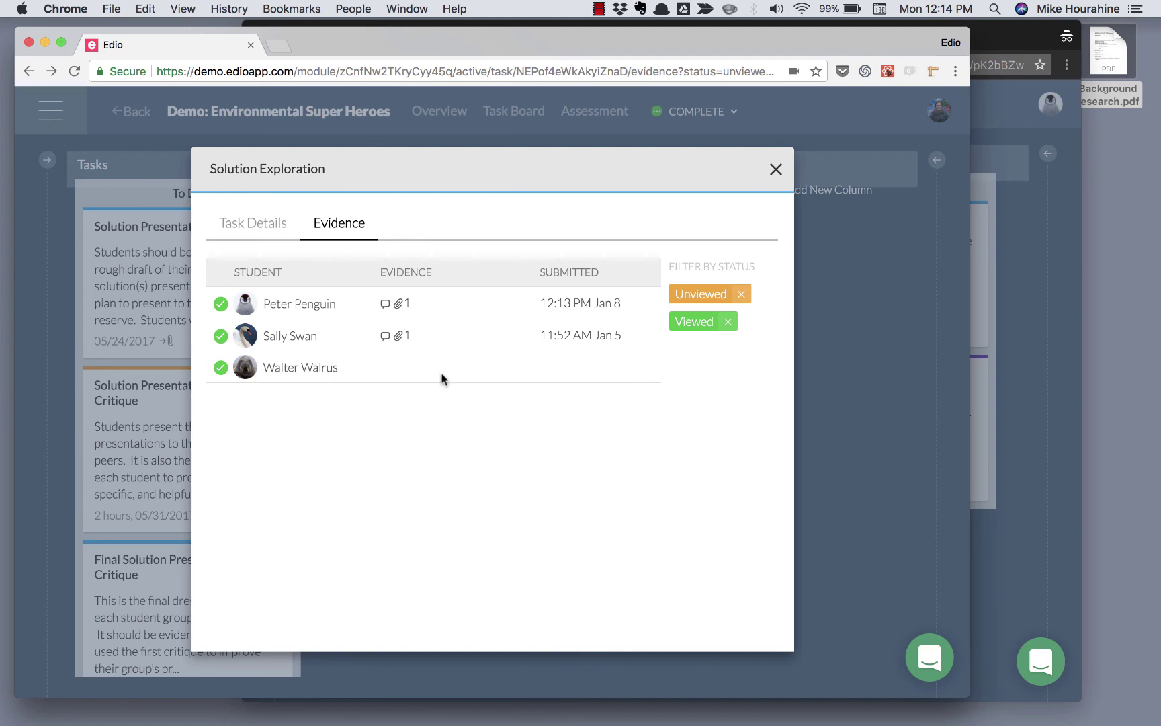
left_click(316, 305)
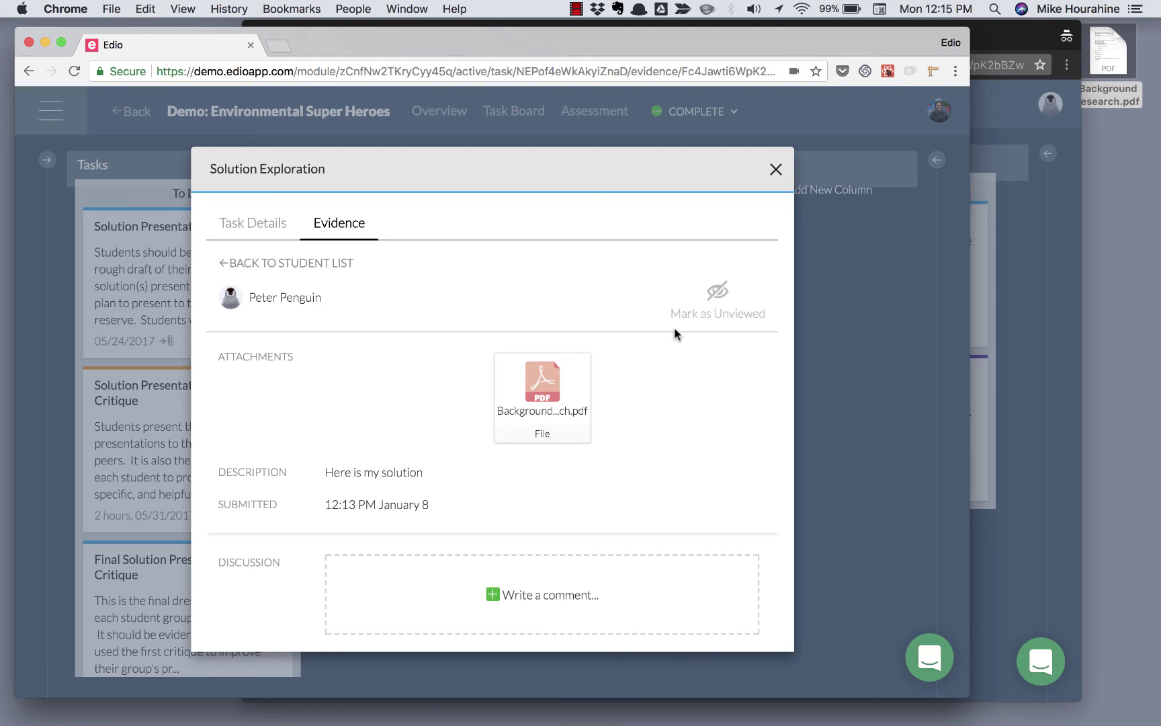
Mark the first listed student's Solution Exploration evidence as unviewed, return to the student list and close the task.
left_click(712, 297)
left_click(274, 263)
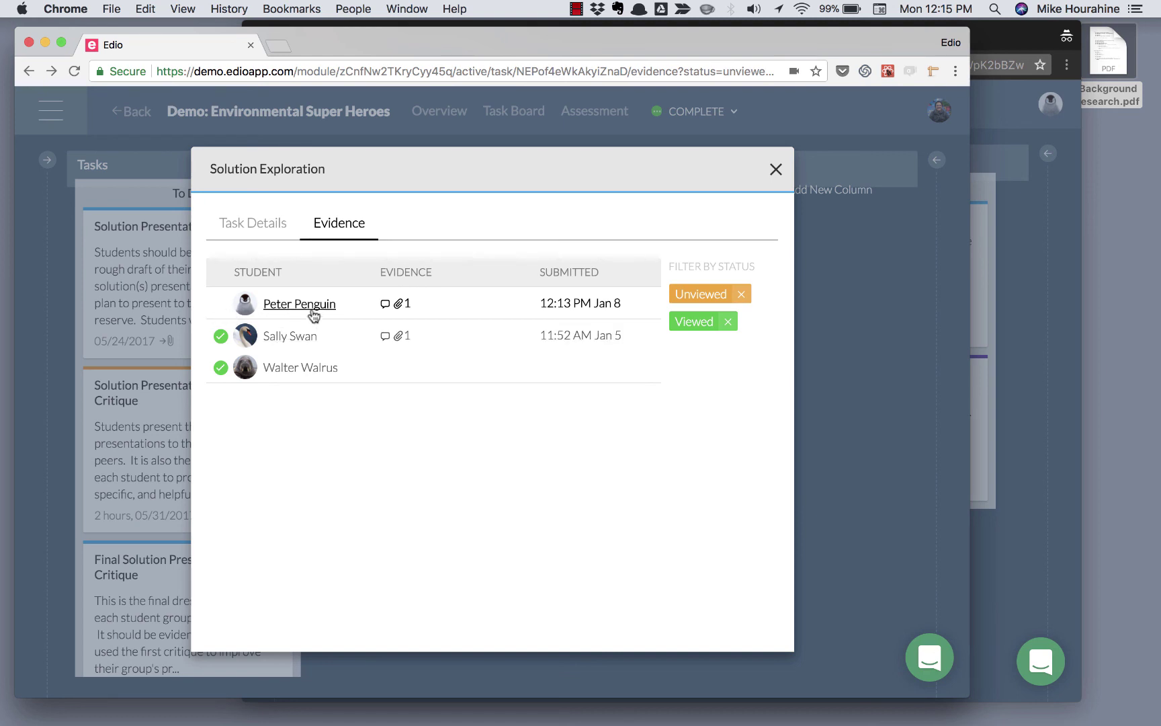
left_click(774, 170)
Check the unviewed-evidence indicator on the Solution Exploration card, view the task's student evidence list and close the task.
mouse_move(455, 343)
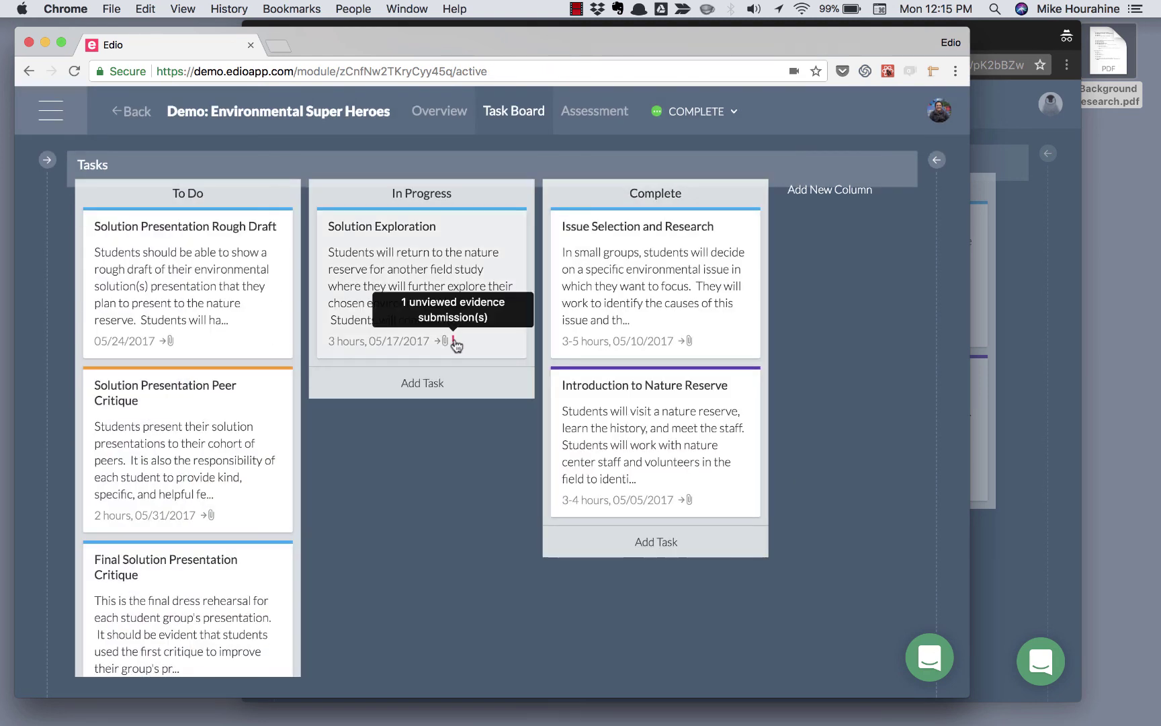
left_click(456, 342)
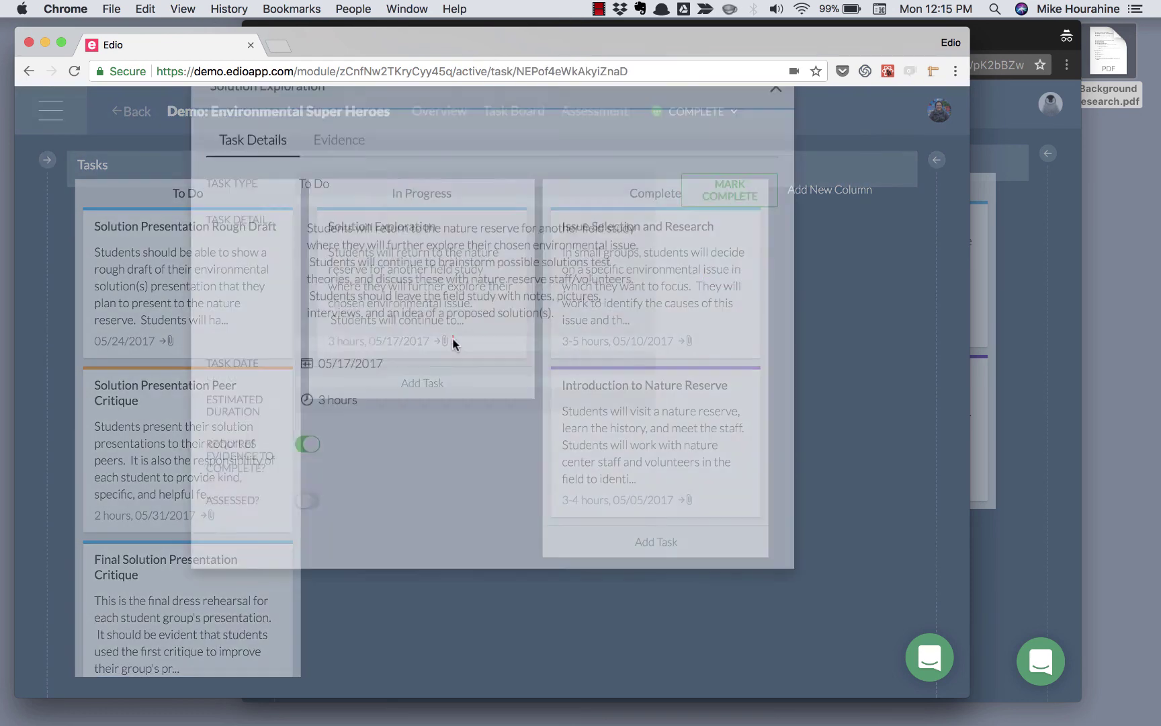
left_click(349, 222)
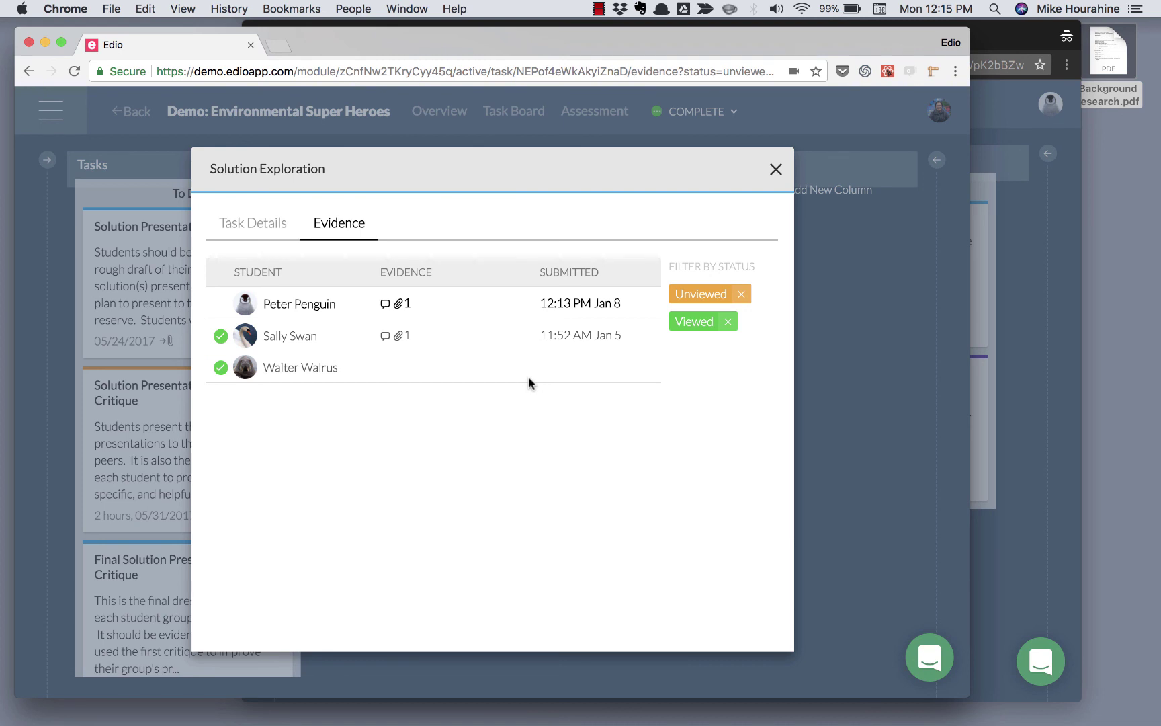
left_click(775, 169)
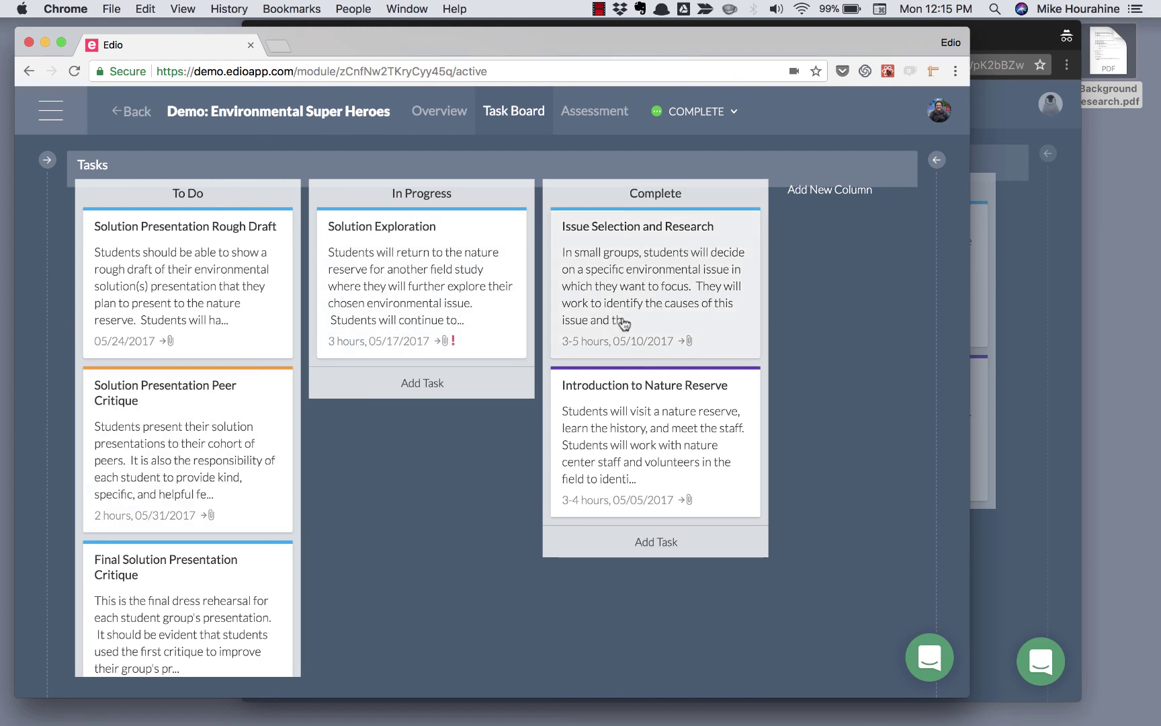
Reopen the Solution Exploration task to review the students' evidence statuses once more and return to the task board.
left_click(429, 290)
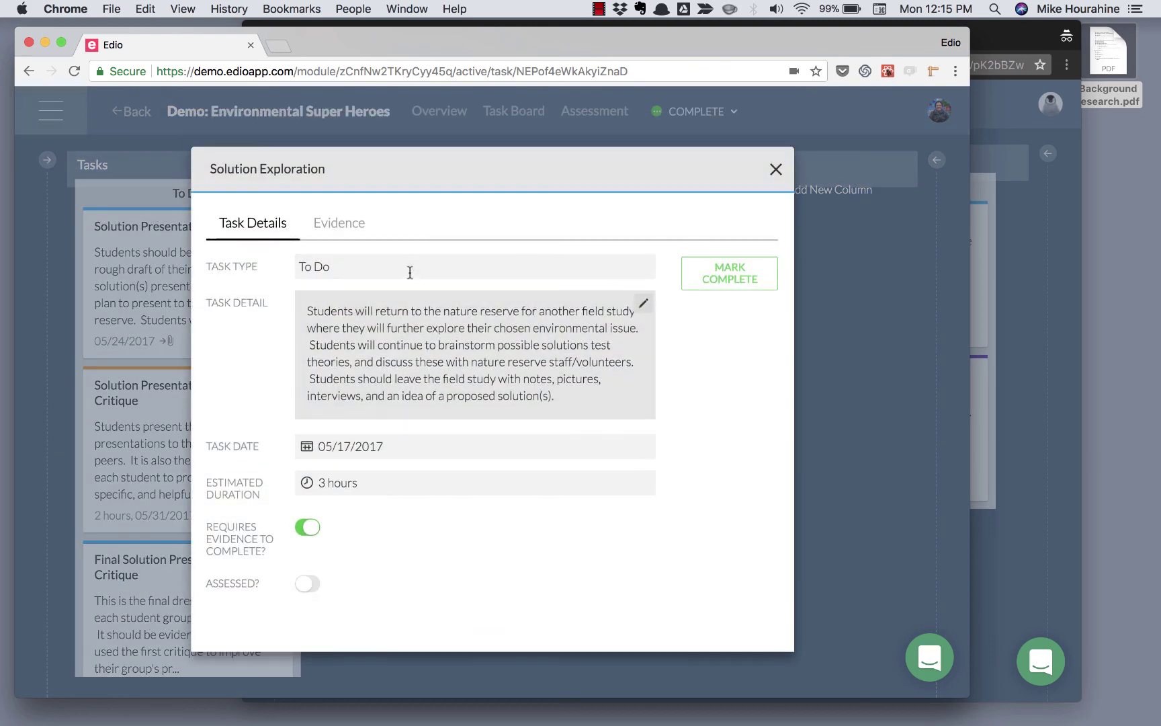
left_click(354, 226)
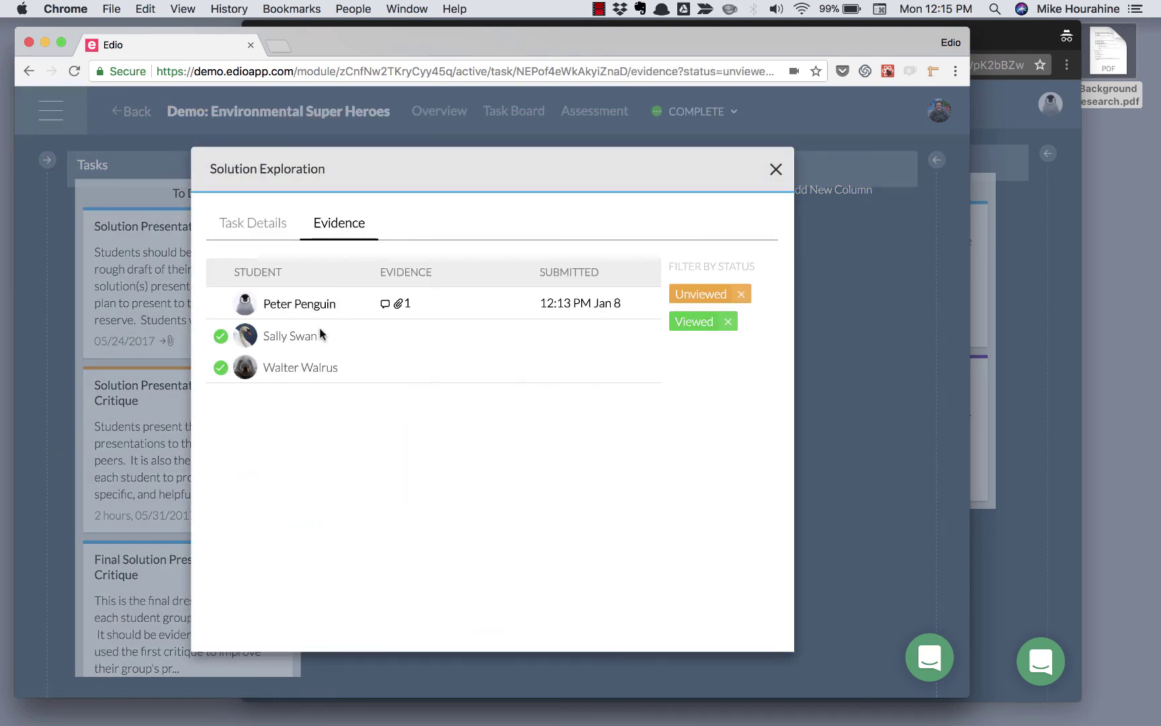
left_click(776, 169)
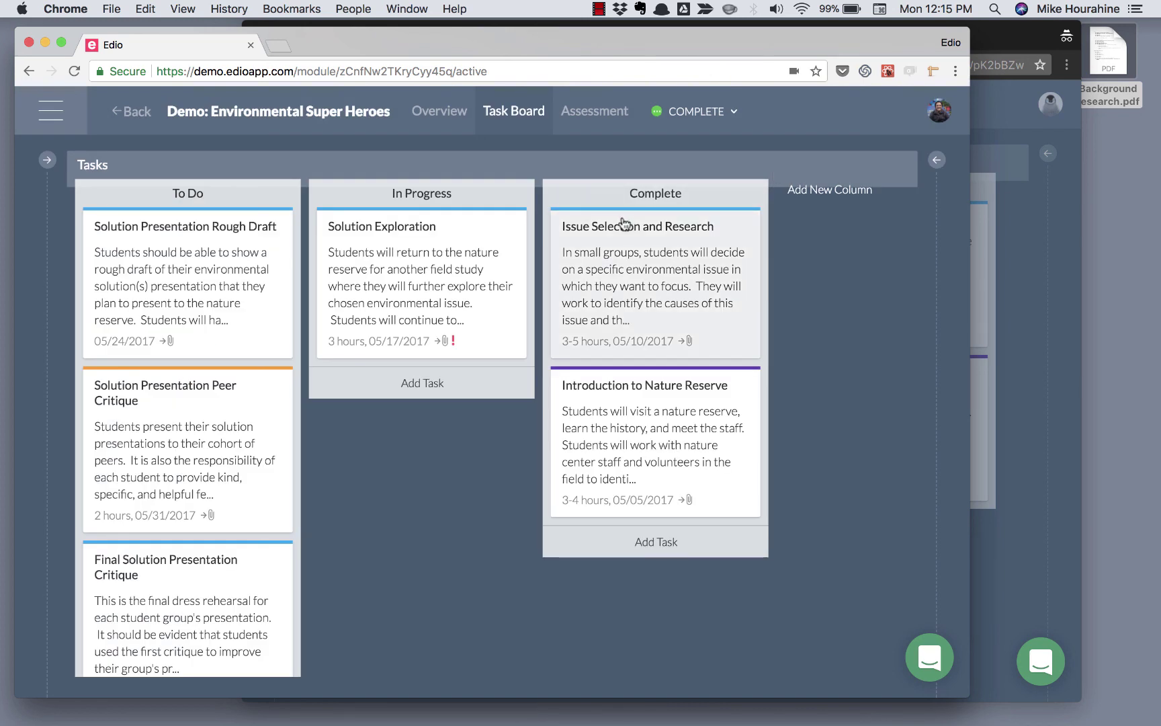
left_click(598, 9)
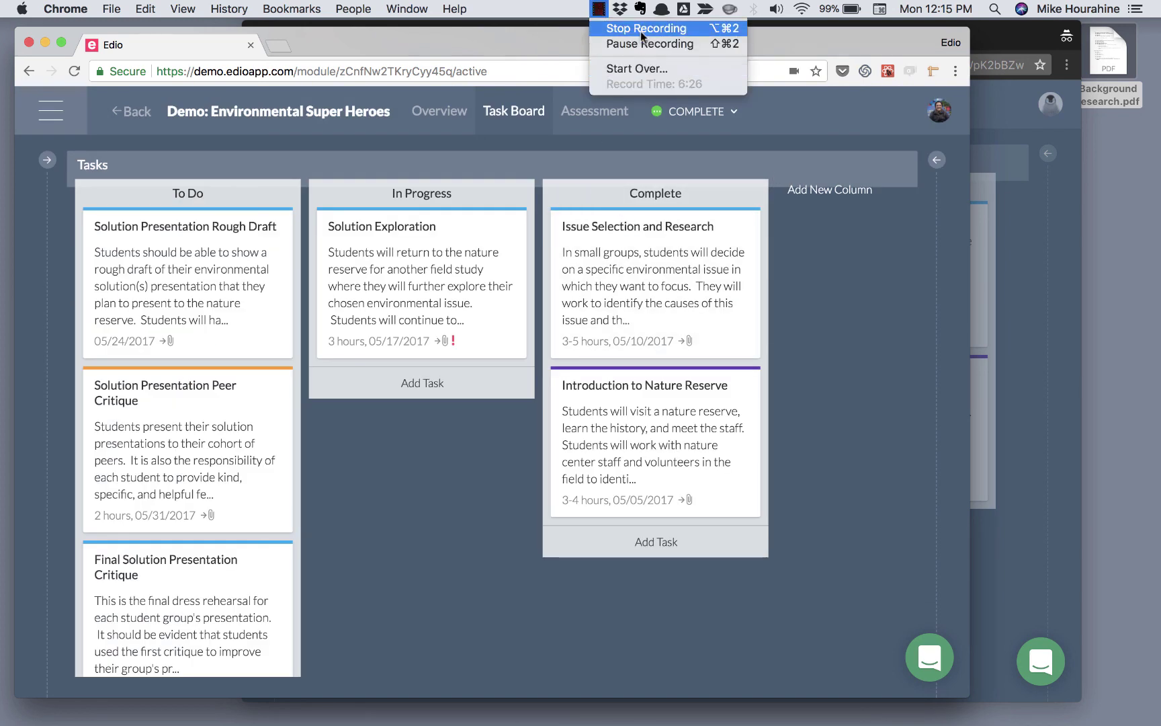